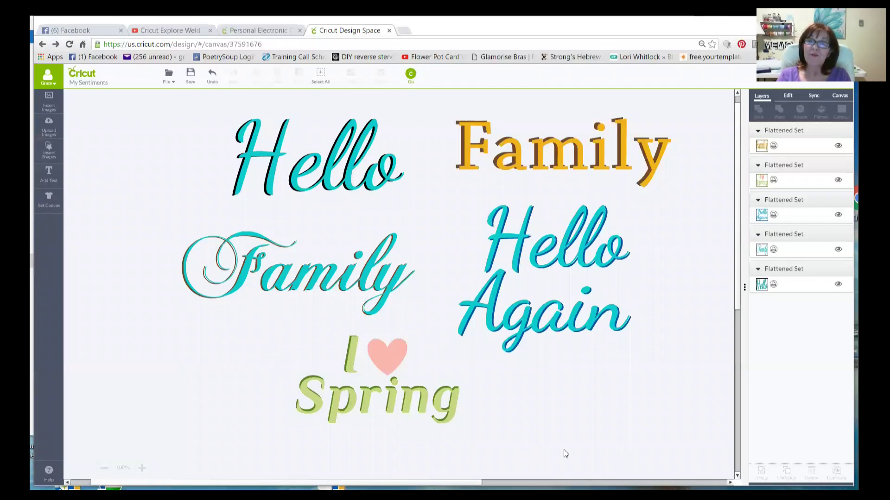
# Reposition the Hello Again, teal shadowed Hello, script Family and I ♥ Spring sentiments
pyautogui.moveTo(547, 320); pyautogui.dragTo(568, 336)
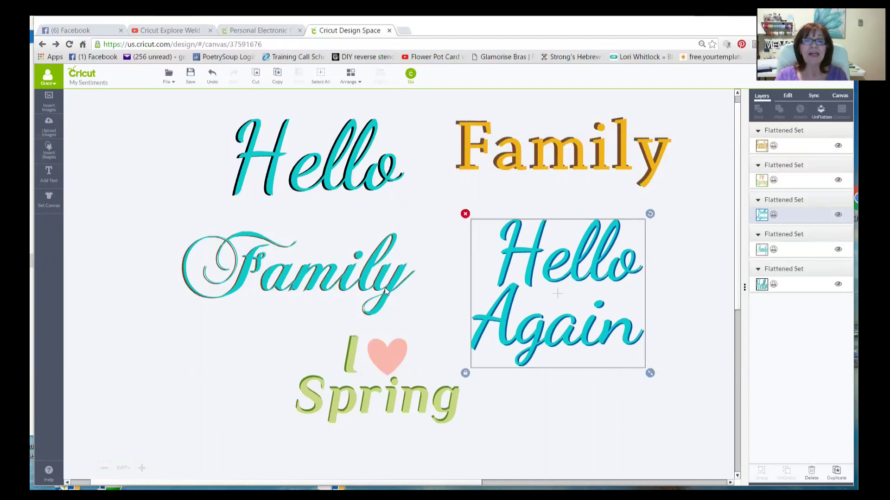
pyautogui.click(327, 185)
pyautogui.moveTo(324, 186); pyautogui.dragTo(292, 176)
pyautogui.moveTo(267, 289); pyautogui.dragTo(245, 275)
pyautogui.moveTo(328, 407); pyautogui.dragTo(261, 396)
pyautogui.moveTo(517, 339); pyautogui.dragTo(499, 335)
pyautogui.click(492, 425)
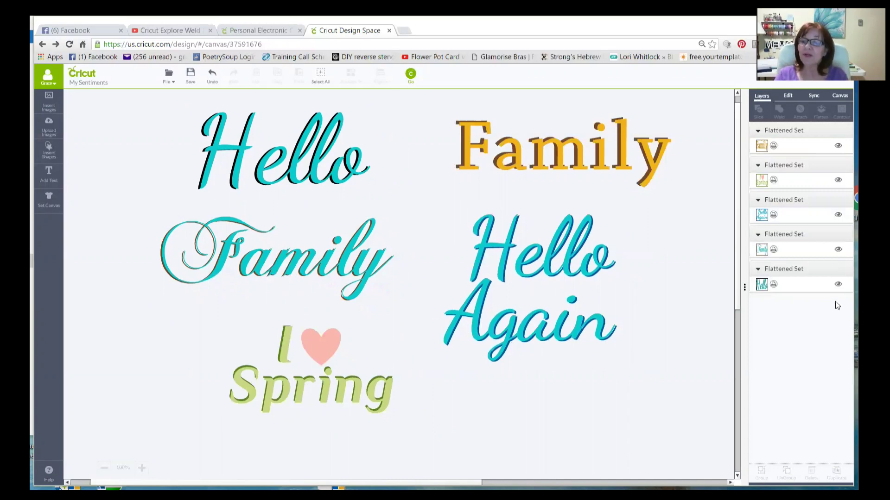
# Hide the script Family, Hello Again, I ♥ Spring and orange block Family sets, and add a text box
pyautogui.click(837, 250)
pyautogui.click(838, 215)
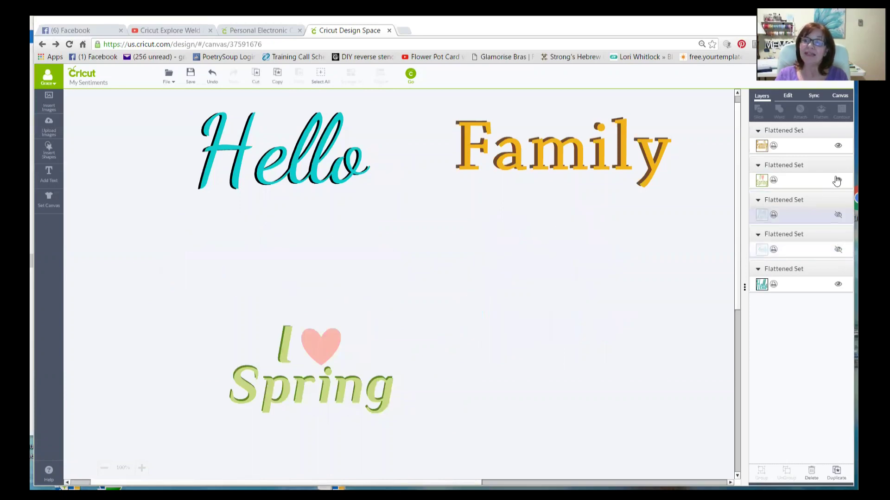
pyautogui.click(838, 181)
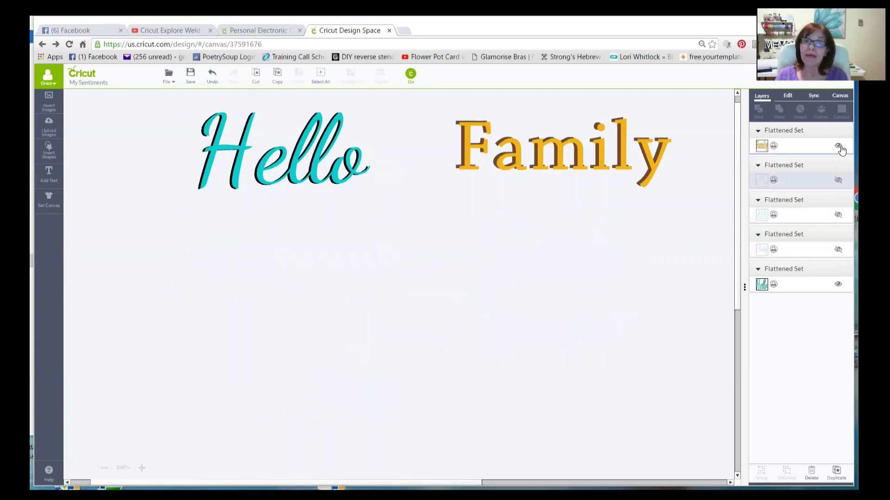
pyautogui.click(837, 145)
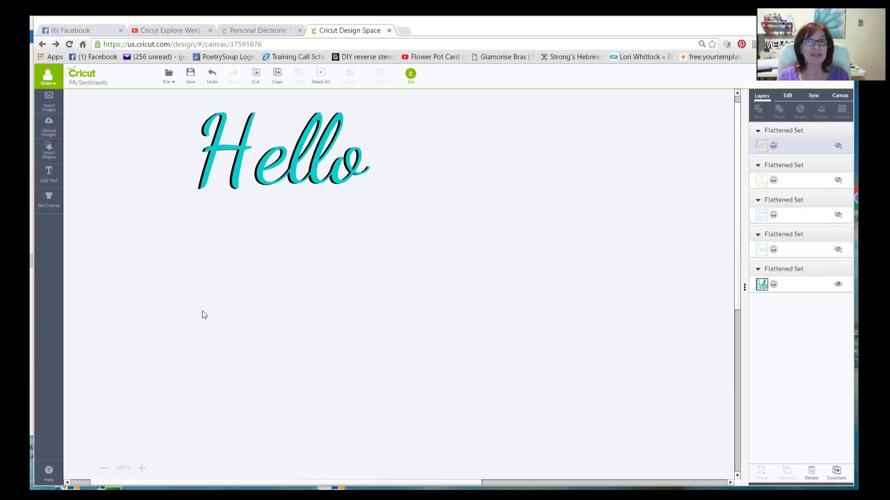
pyautogui.click(51, 180)
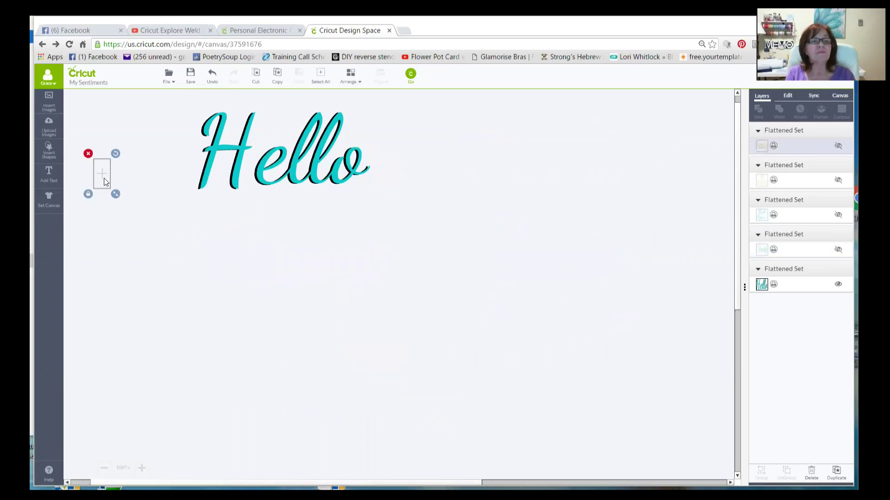
# Type 'Hello' in the new text box and stretch it large beneath the shadowed Hello
pyautogui.write('Hello')
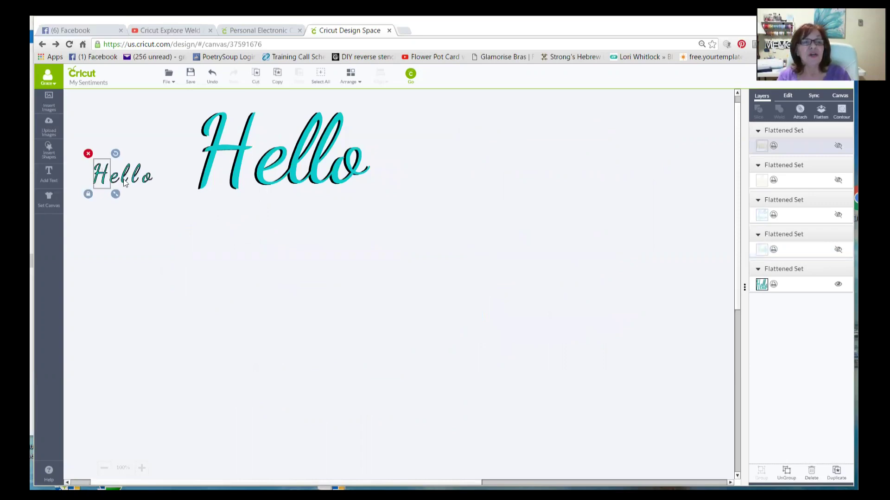
pyautogui.moveTo(107, 182); pyautogui.dragTo(523, 347)
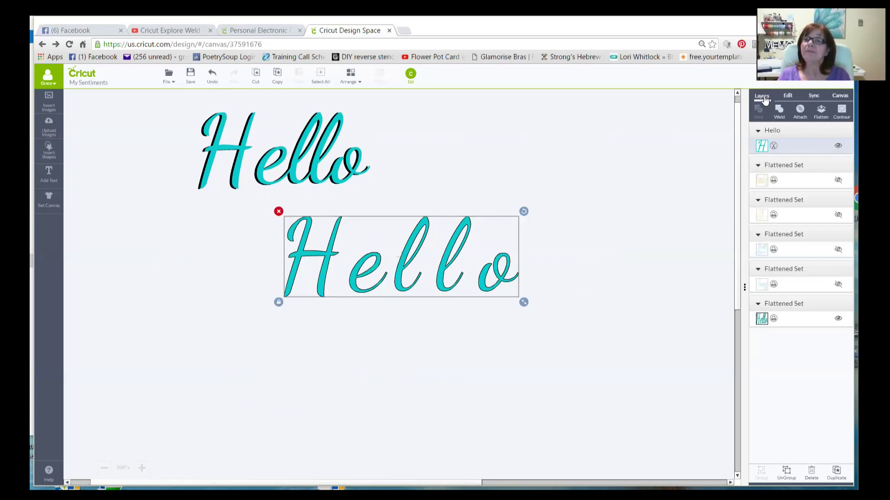
# Isolate the new Hello's letters and nudge both l's left to close their gaps
pyautogui.click(788, 96)
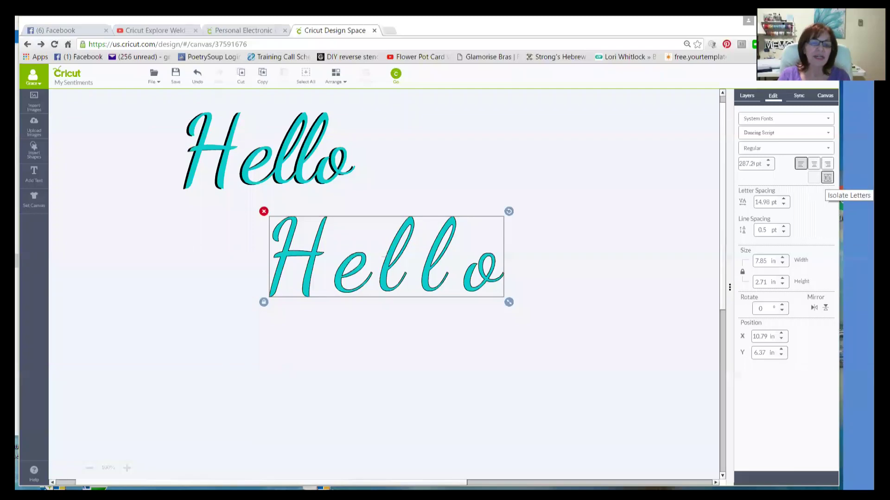
pyautogui.click(525, 291)
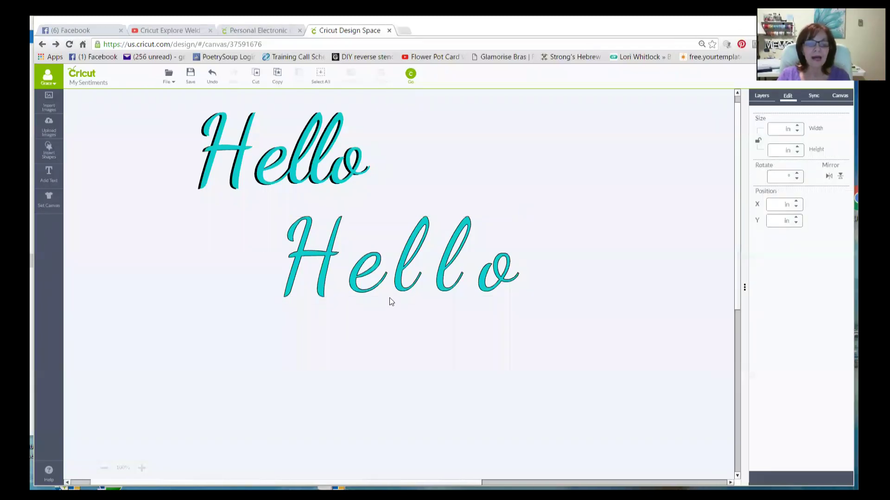
pyautogui.click(399, 289)
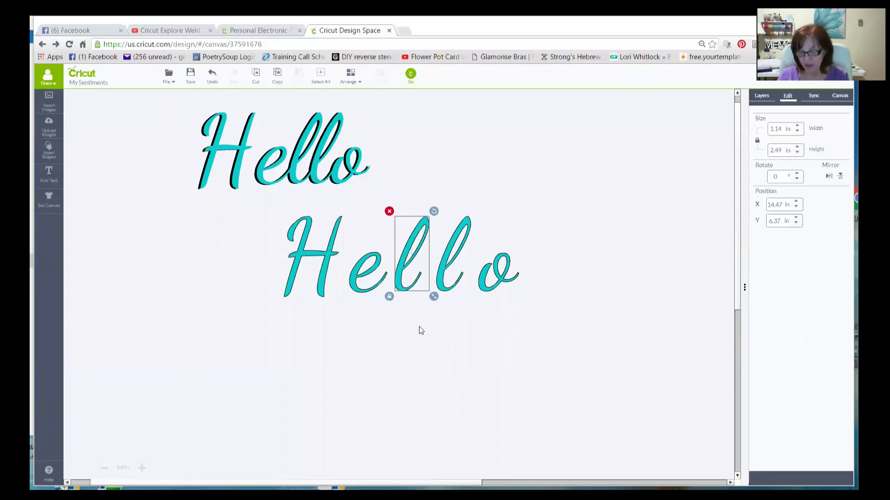
pyautogui.press('Left')
pyautogui.press('Left')
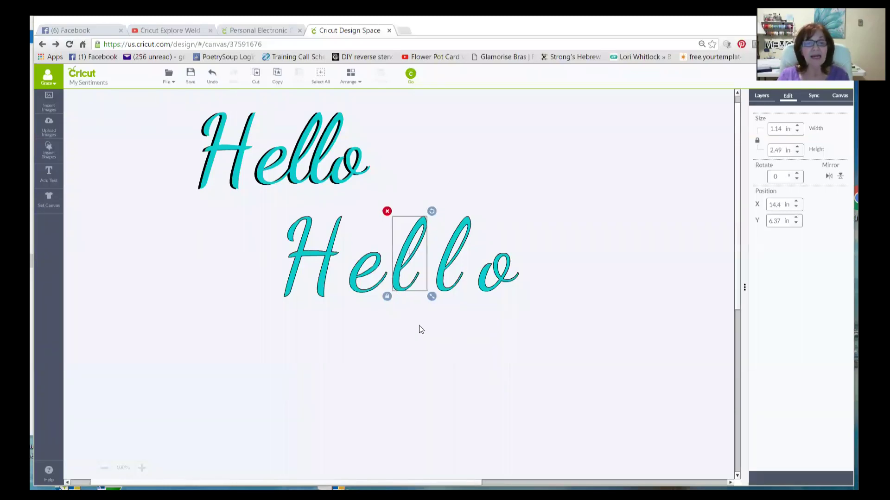
pyautogui.press('Left')
pyautogui.press('Left')
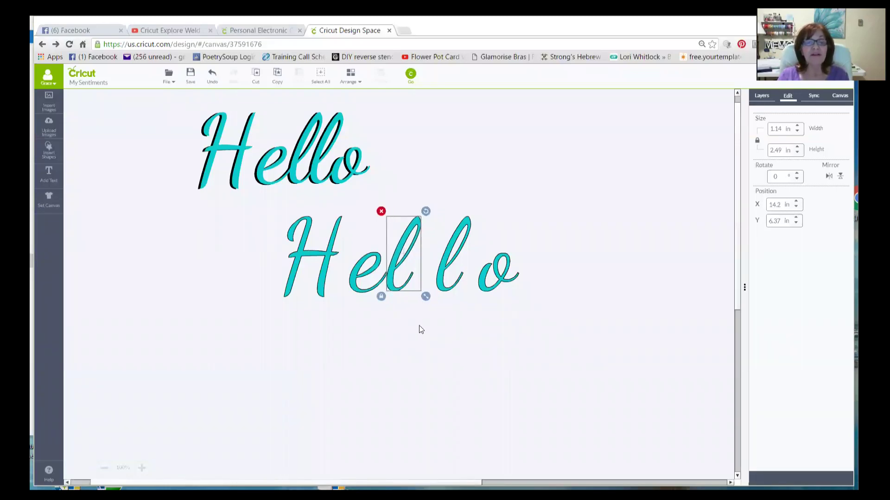
pyautogui.hotkey('shift', 'Right')
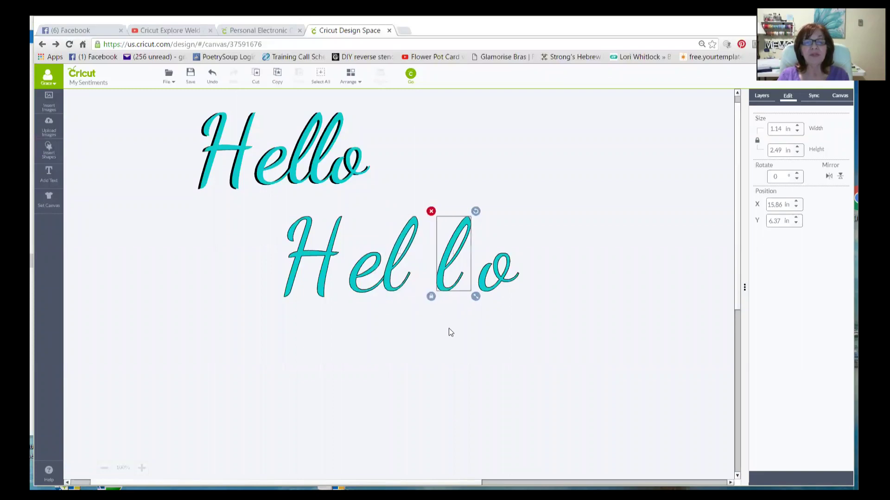
pyautogui.press('Left')
pyautogui.press('Left')
pyautogui.press('Left')
pyautogui.press('Left')
pyautogui.press('Left')
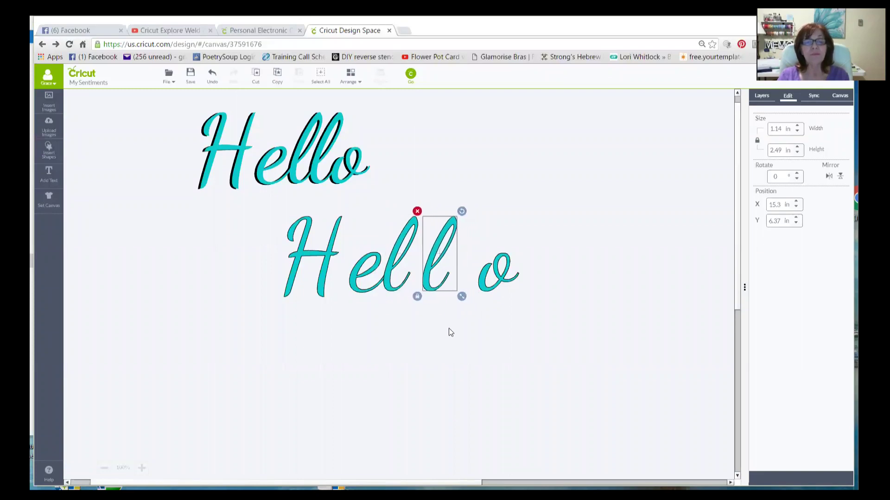
pyautogui.press('Left')
pyautogui.press('Left')
pyautogui.press('Left')
pyautogui.press('Left')
pyautogui.press('Left')
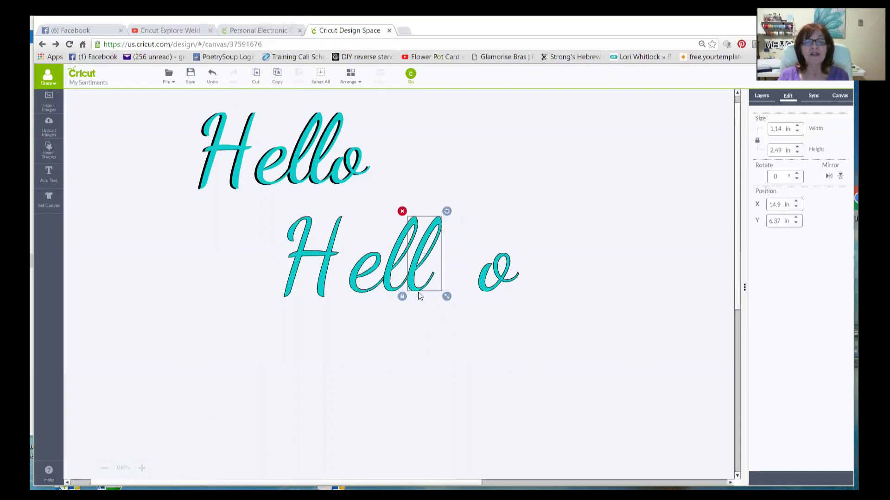
# Nudge the o three steps left until it touches the second l, then start selecting the e, l, l and o
pyautogui.click(480, 284)
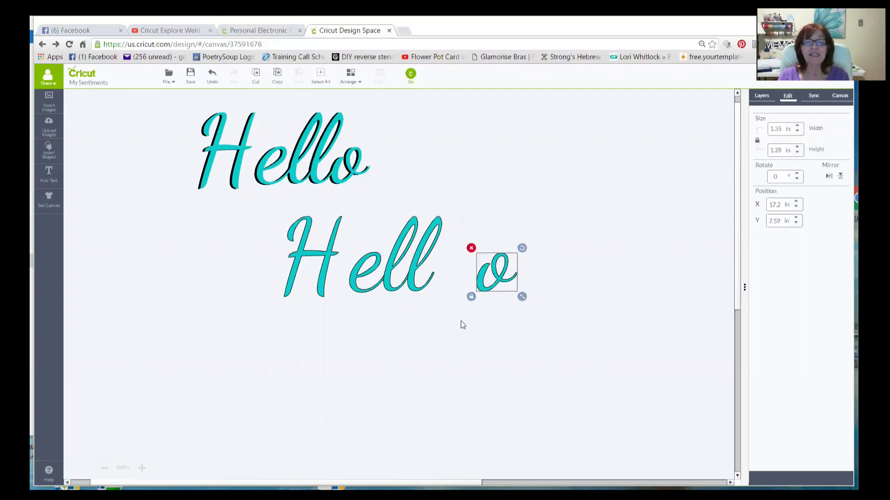
pyautogui.press('Left')
pyautogui.press('Left')
pyautogui.press('Left')
pyautogui.press('Left')
pyautogui.press('Left')
pyautogui.press('Left')
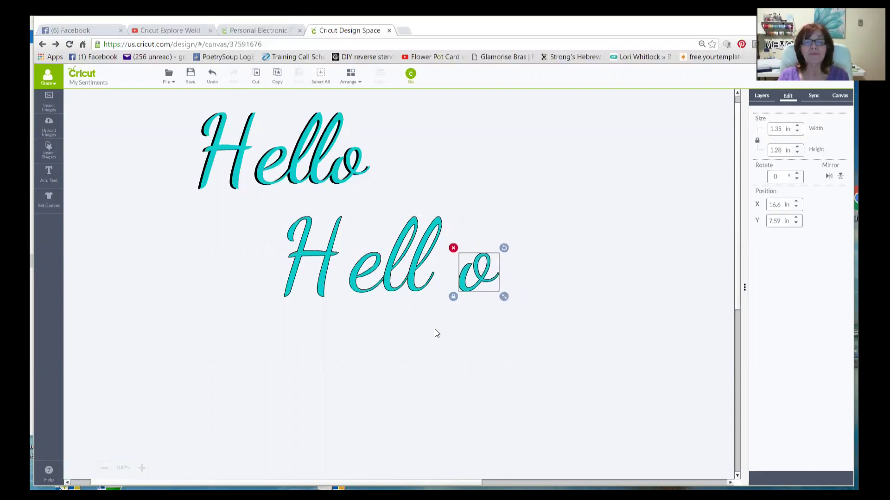
pyautogui.press('Left')
pyautogui.press('Left')
pyautogui.press('Left')
pyautogui.press('Left')
pyautogui.press('Left')
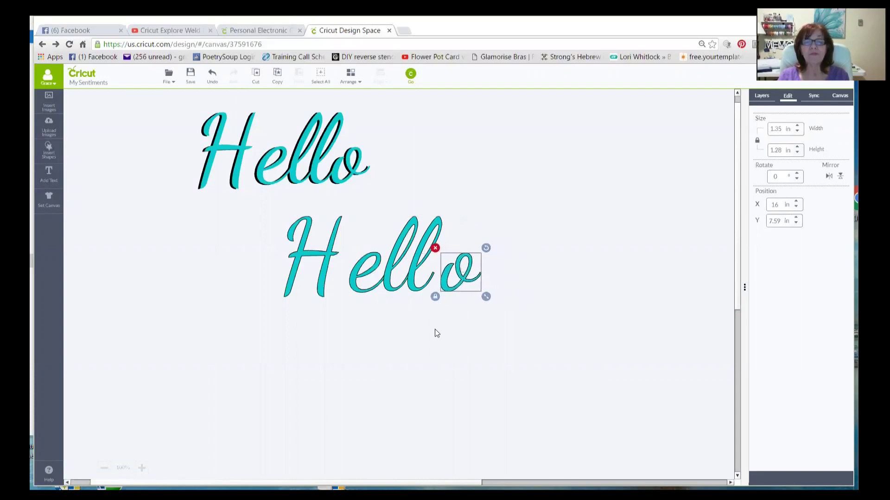
pyautogui.press('Left')
pyautogui.press('Left')
pyautogui.press('Left')
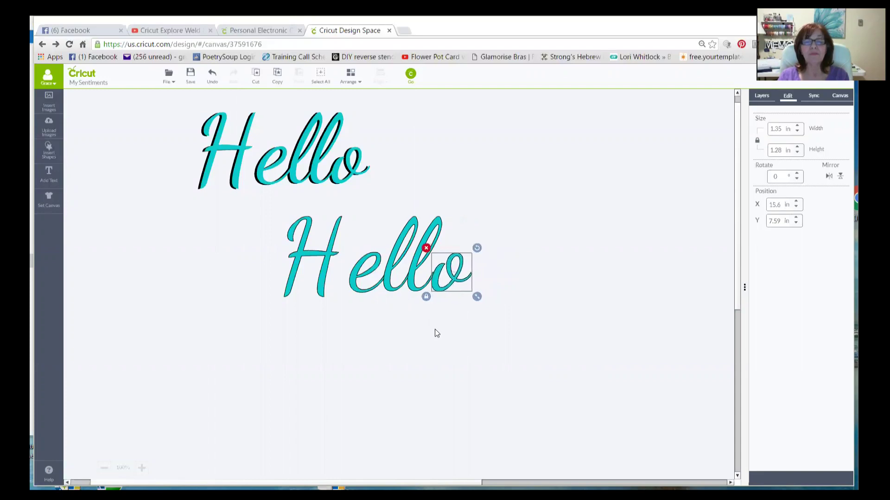
pyautogui.click(435, 329)
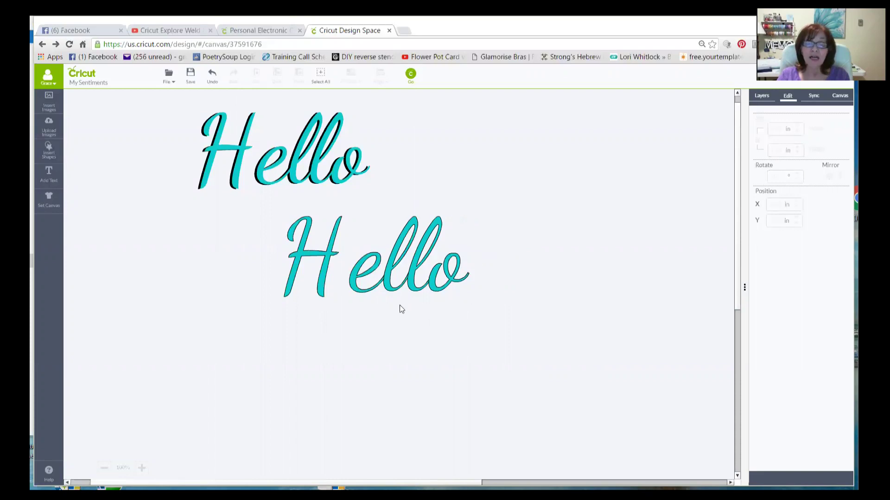
pyautogui.click(762, 96)
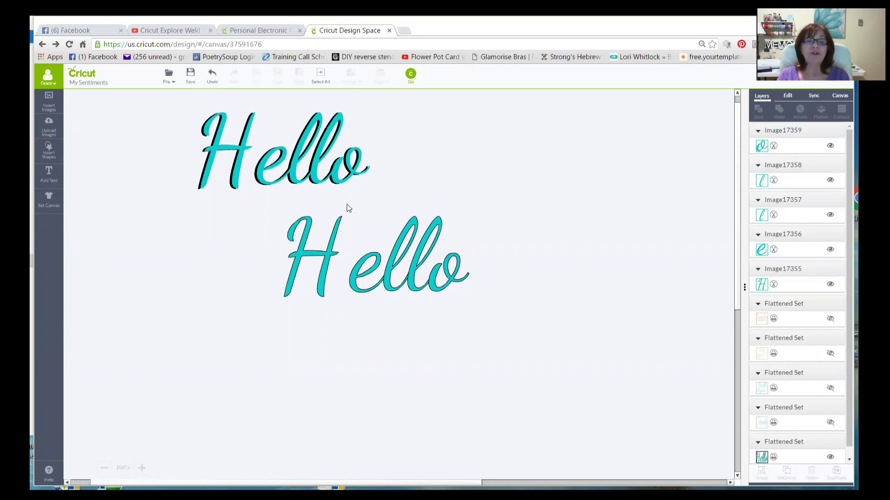
pyautogui.moveTo(346, 204)
pyautogui.mouseDown()
pyautogui.moveTo(347, 312)
pyautogui.moveTo(478, 313)
pyautogui.mouseUp()
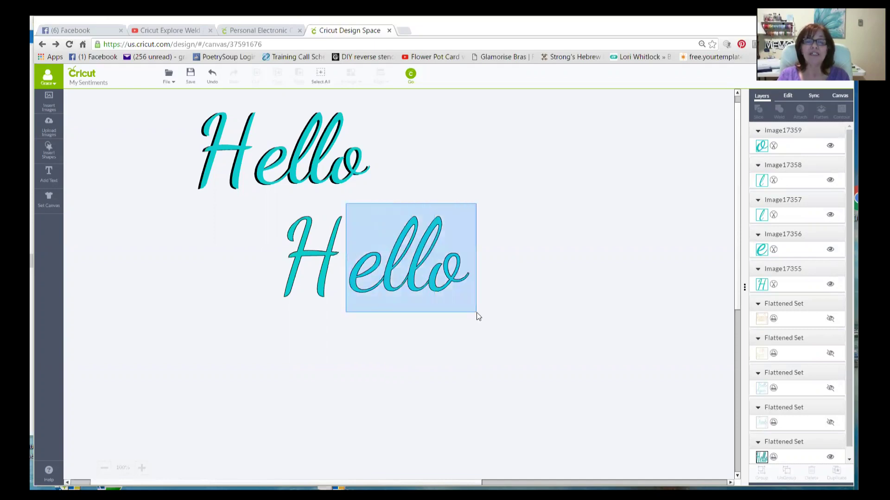
# Weld the lower Hello's e, l, l and o into one layer and nudge the H two steps closer
pyautogui.moveTo(477, 313); pyautogui.dragTo(468, 309)
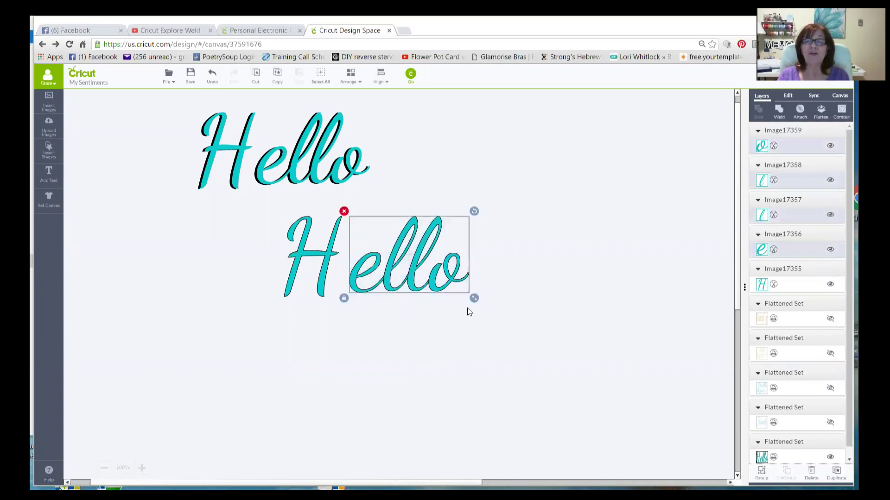
pyautogui.click(778, 111)
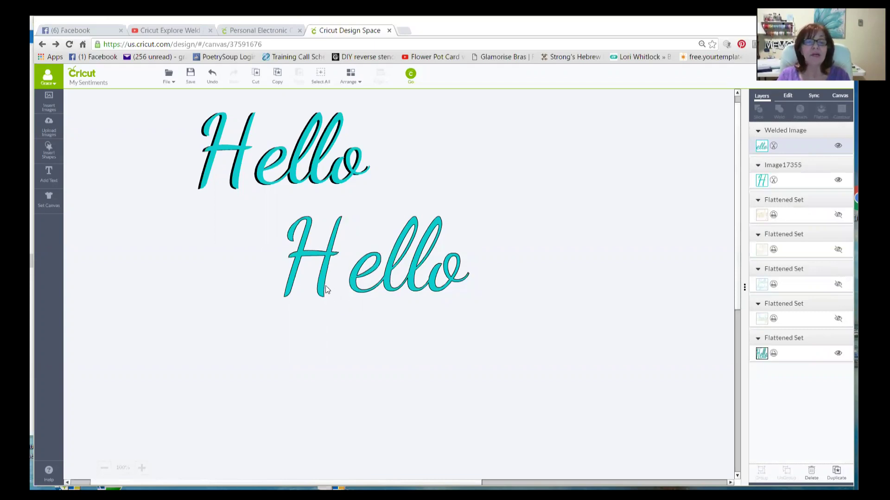
pyautogui.click(326, 289)
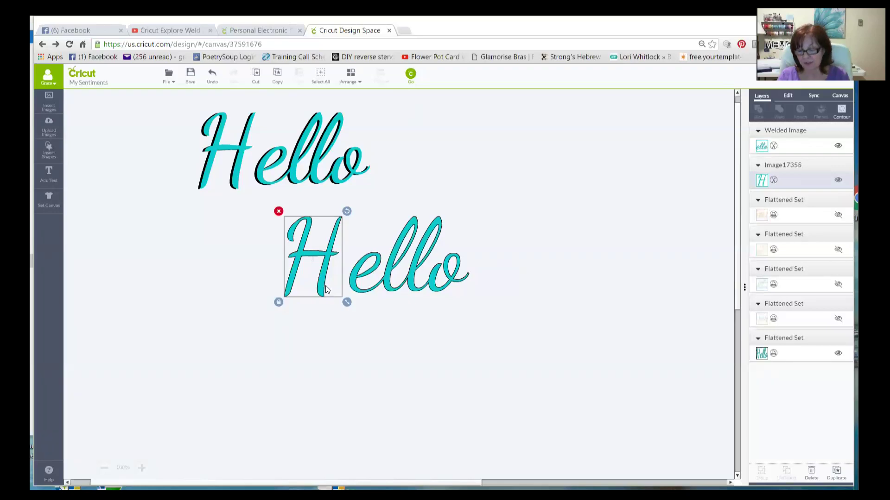
pyautogui.press('Right')
pyautogui.press('Right')
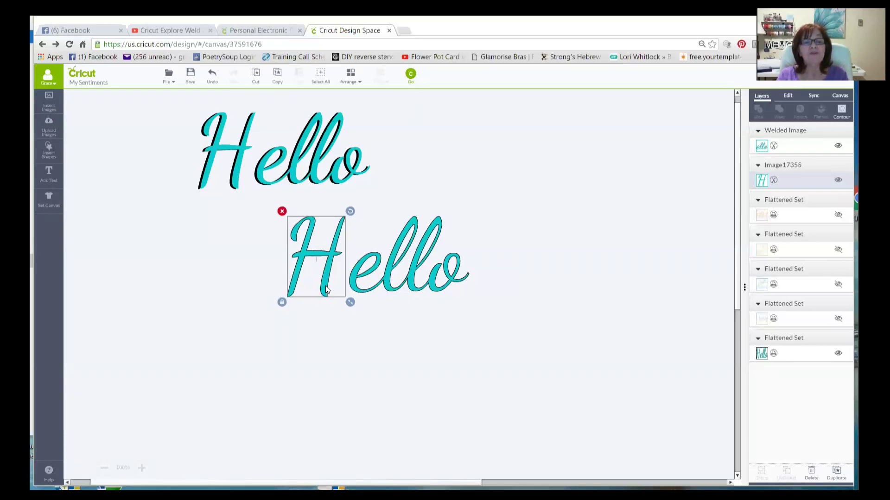
pyautogui.press('Right')
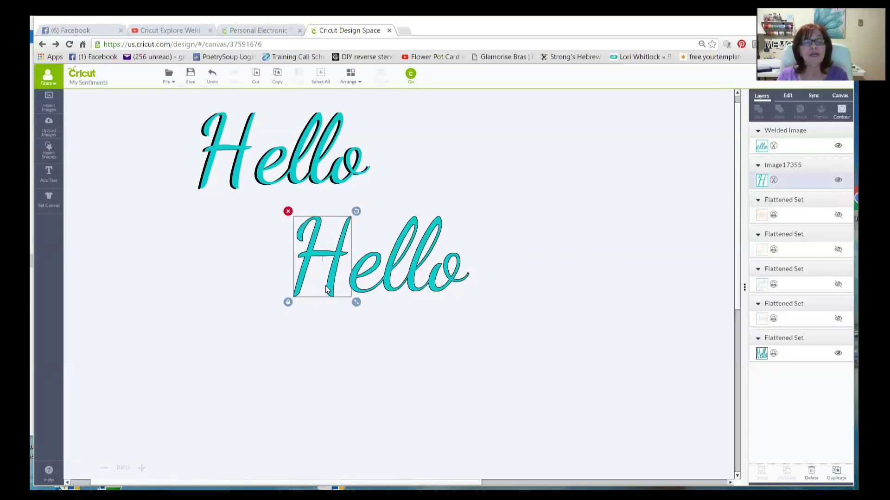
pyautogui.click(343, 329)
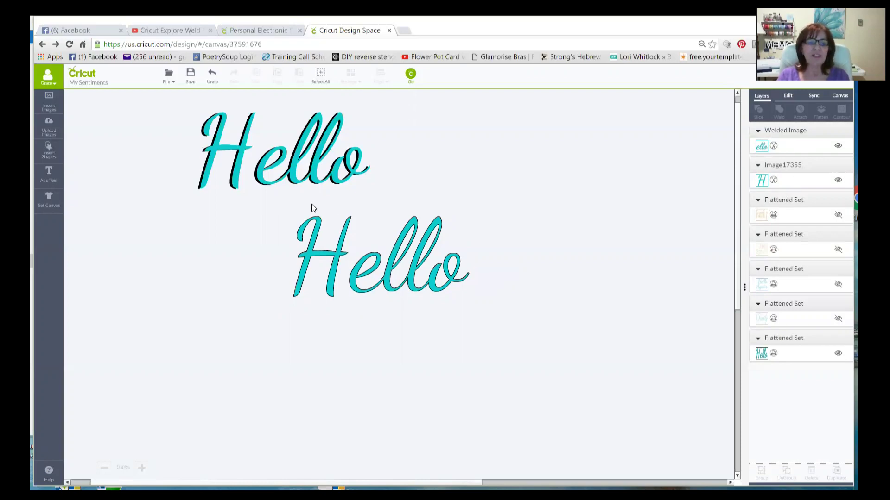
pyautogui.moveTo(286, 195); pyautogui.dragTo(483, 319)
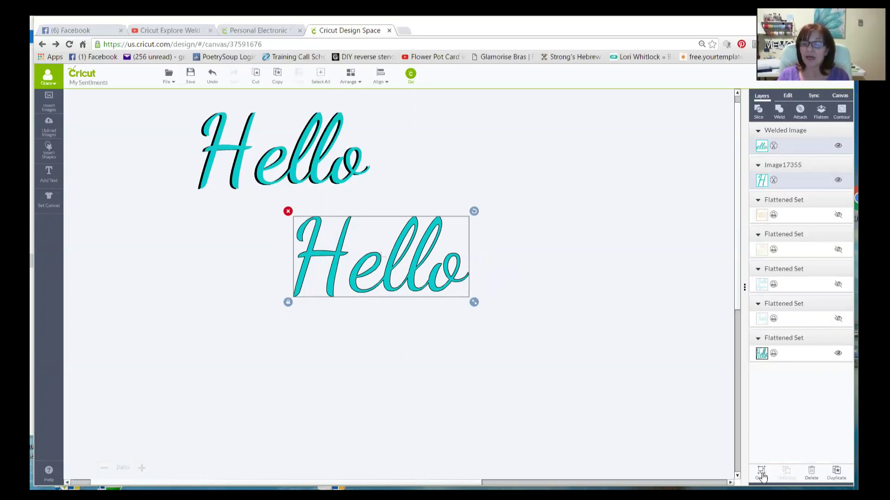
# Group the lower Hello's H and welded ello, then shift the group slightly down
pyautogui.click(761, 475)
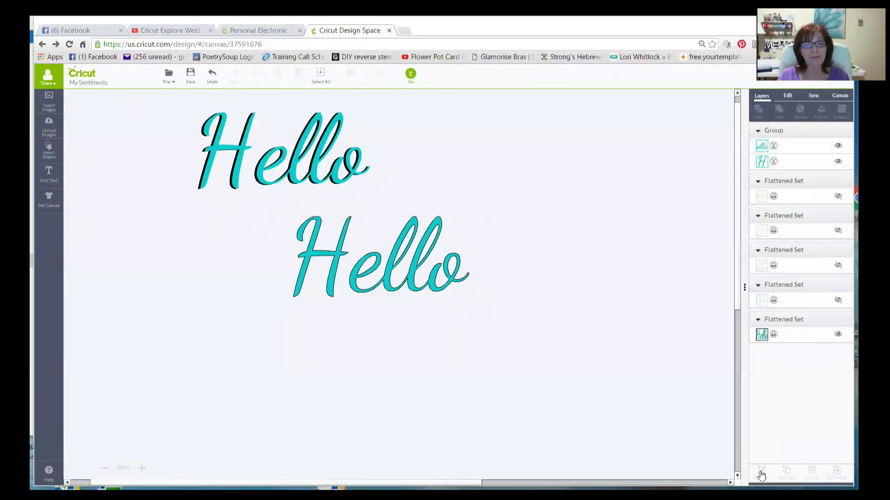
pyautogui.moveTo(354, 284); pyautogui.dragTo(361, 301)
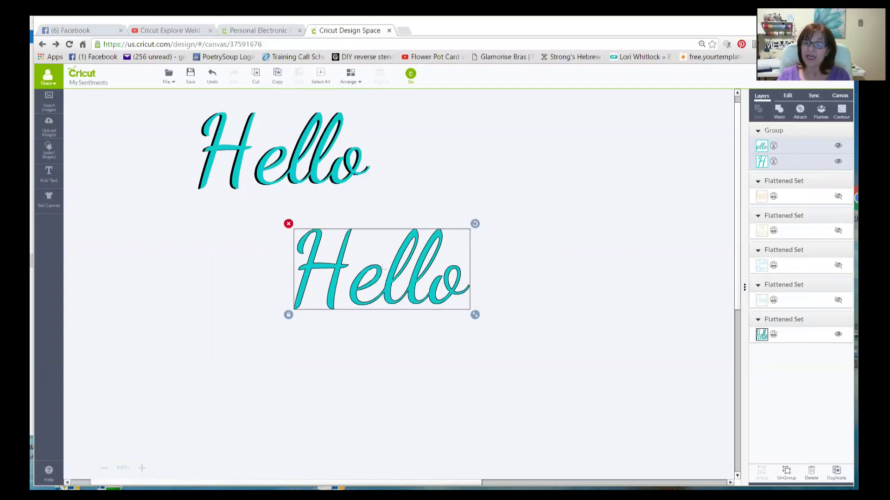
# Duplicate the grouped Hello and stack the copy just below the original
pyautogui.click(836, 476)
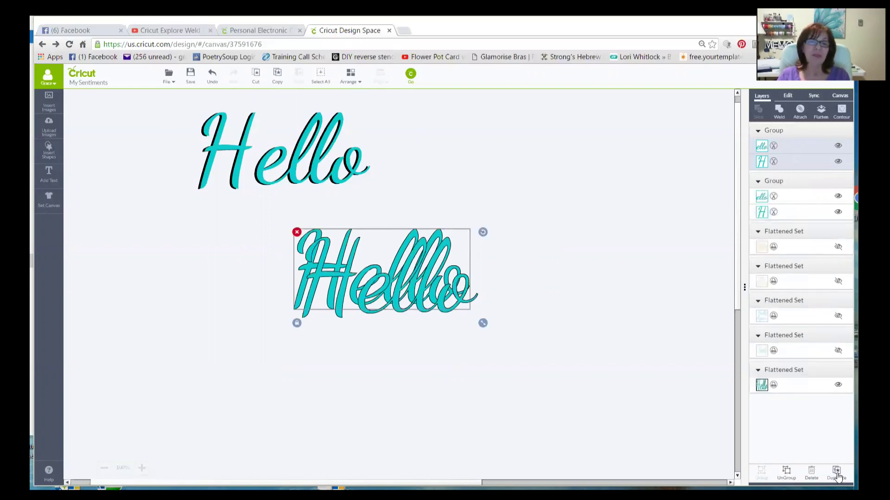
pyautogui.moveTo(389, 312); pyautogui.dragTo(388, 391)
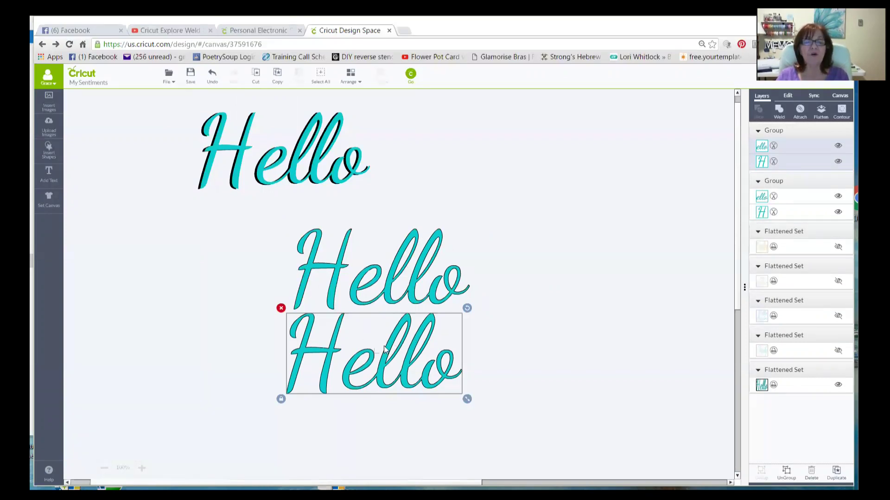
pyautogui.moveTo(385, 349); pyautogui.dragTo(384, 356)
pyautogui.click(393, 287)
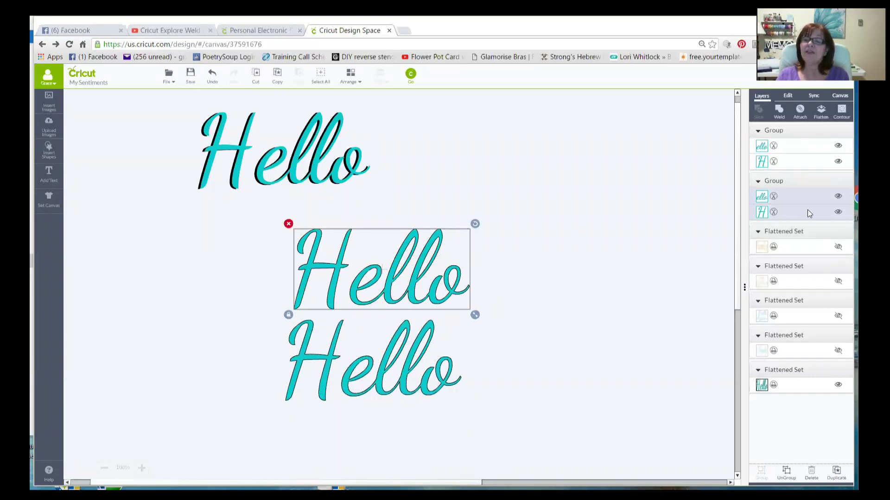
pyautogui.click(761, 197)
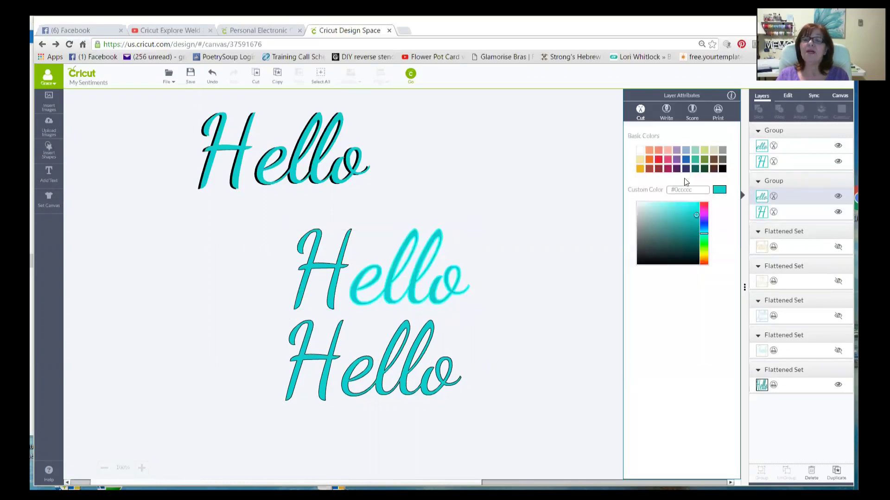
# Colour the middle Hello's ello and H layers Rose Pink
pyautogui.click(668, 160)
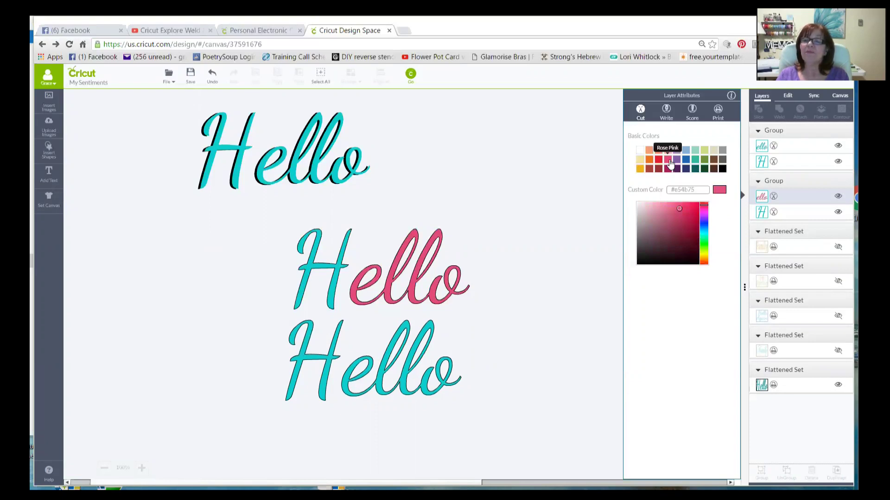
pyautogui.click(762, 213)
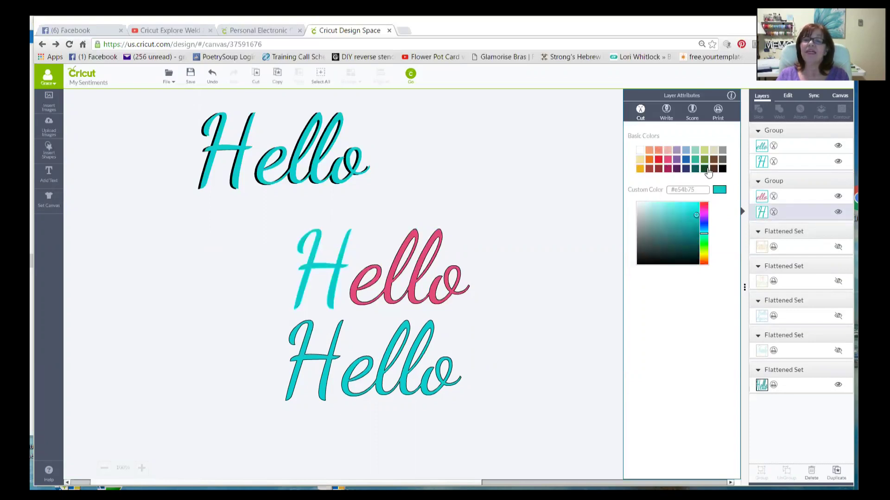
pyautogui.click(667, 165)
pyautogui.click(551, 290)
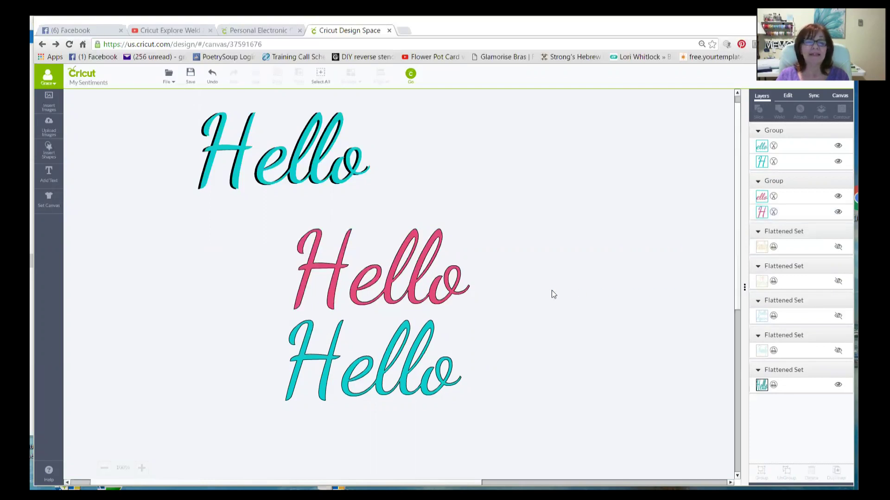
pyautogui.click(413, 381)
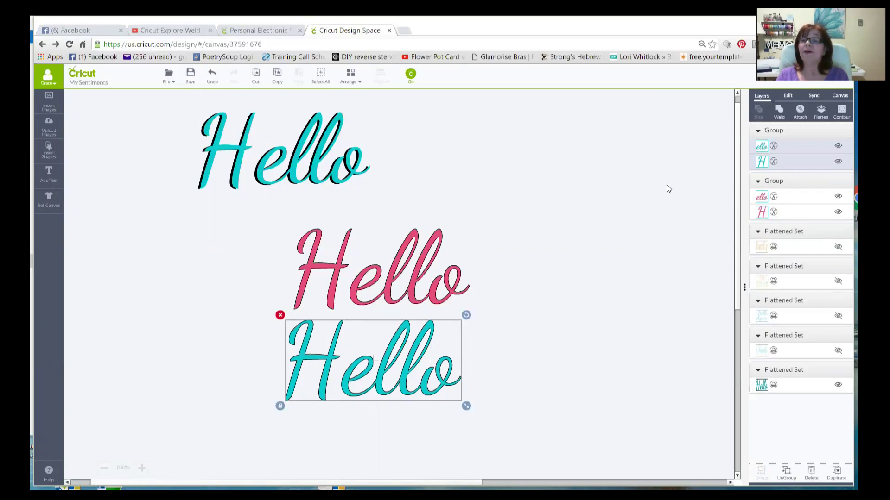
# Colour the bottom Hello's ello Fuchsia, darken it to #ad0948 and copy that hex code
pyautogui.click(761, 146)
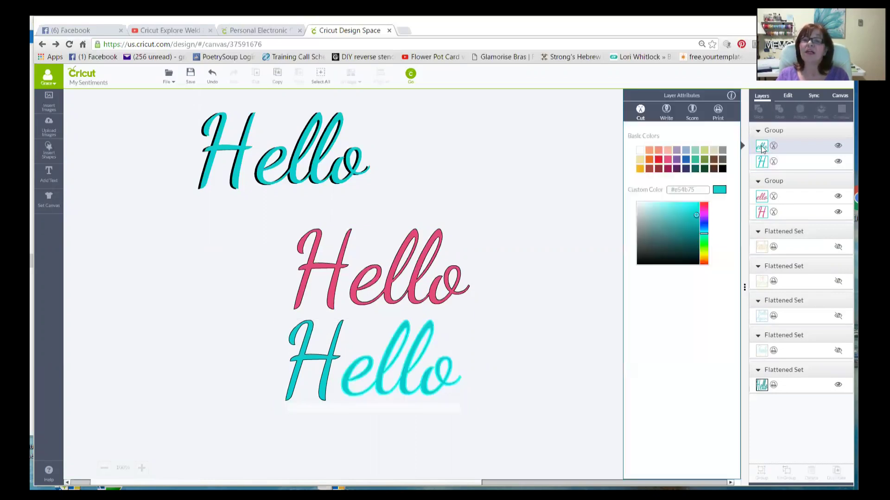
pyautogui.click(668, 169)
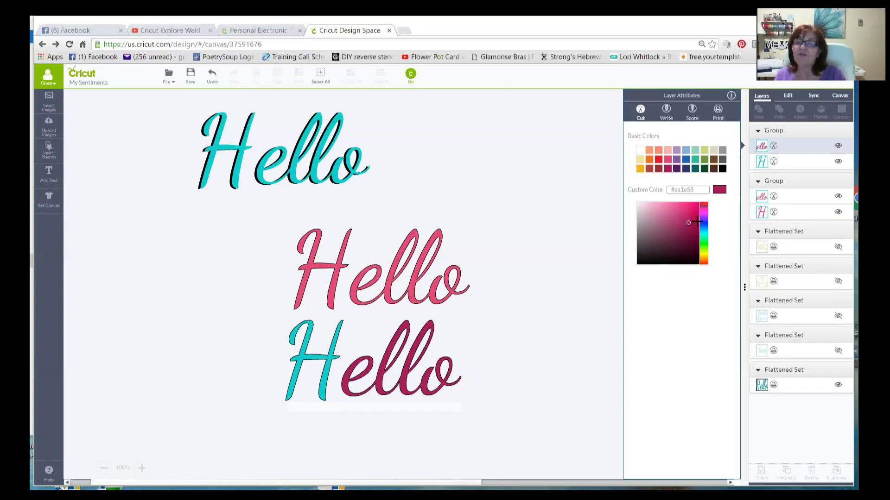
pyautogui.click(697, 222)
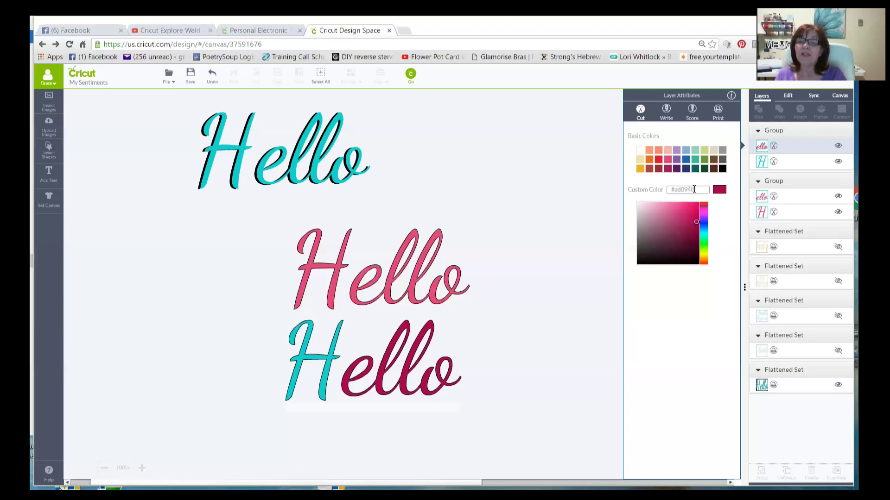
pyautogui.moveTo(694, 189); pyautogui.dragTo(672, 192)
pyautogui.hotkey('ctrl', 'c')
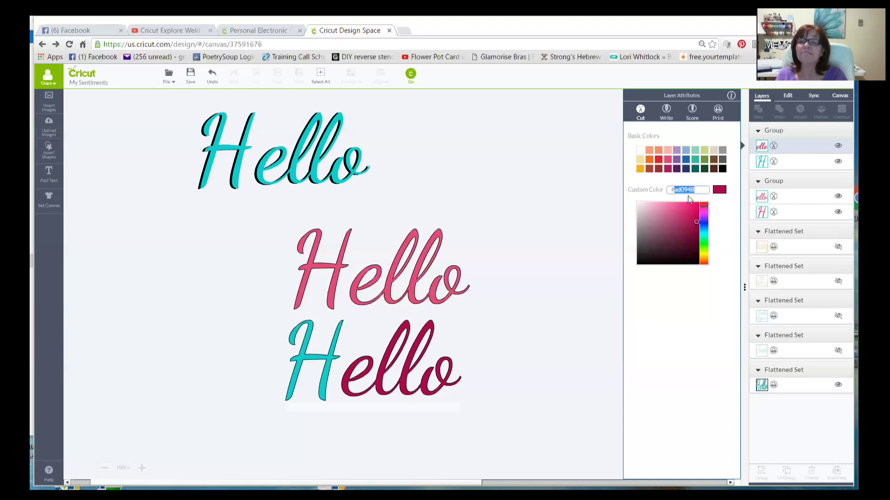
# Paste #ad0948 as the bottom H's custom colour so it matches the ello
pyautogui.click(760, 164)
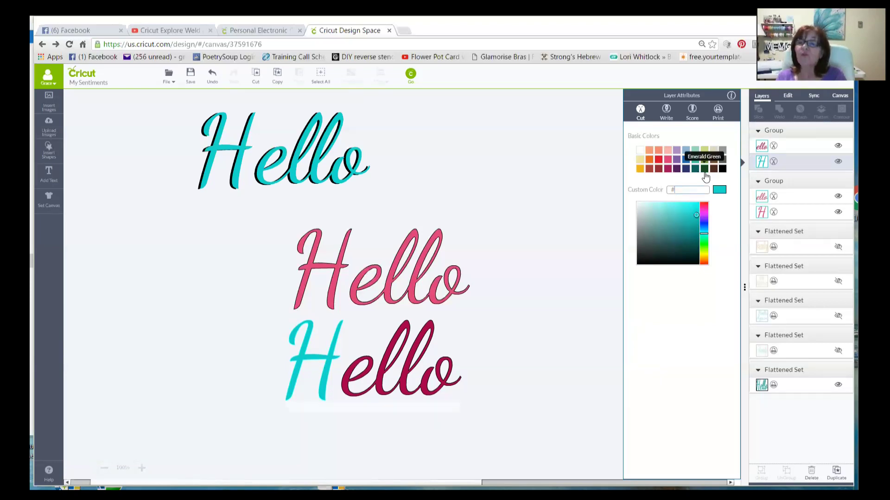
pyautogui.hotkey('ctrl', 'v')
pyautogui.press('Return')
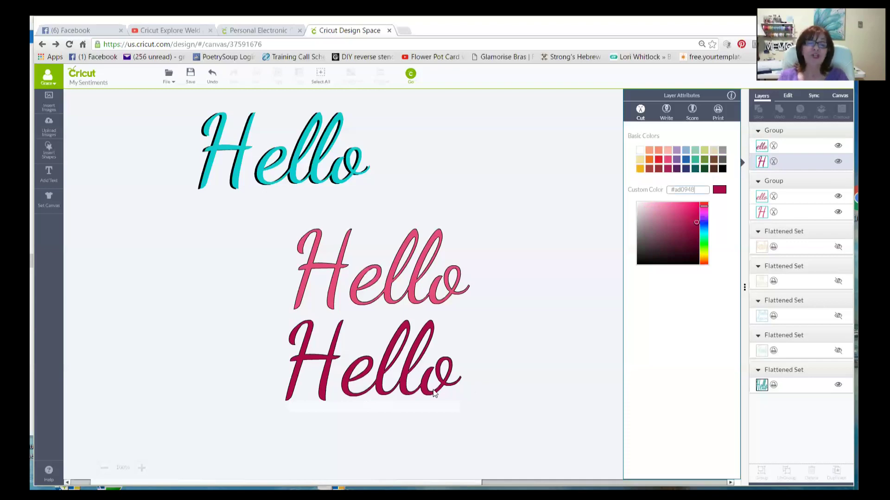
pyautogui.click(392, 384)
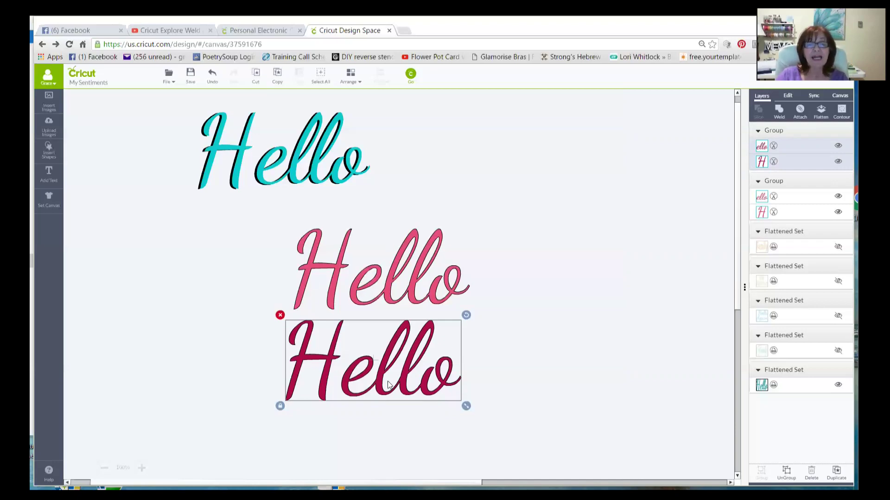
# Move the crimson Hello to the back and offset it slightly behind the Rose Pink Hello
pyautogui.moveTo(389, 373)
pyautogui.mouseDown()
pyautogui.moveTo(389, 307)
pyautogui.moveTo(402, 364)
pyautogui.mouseUp()
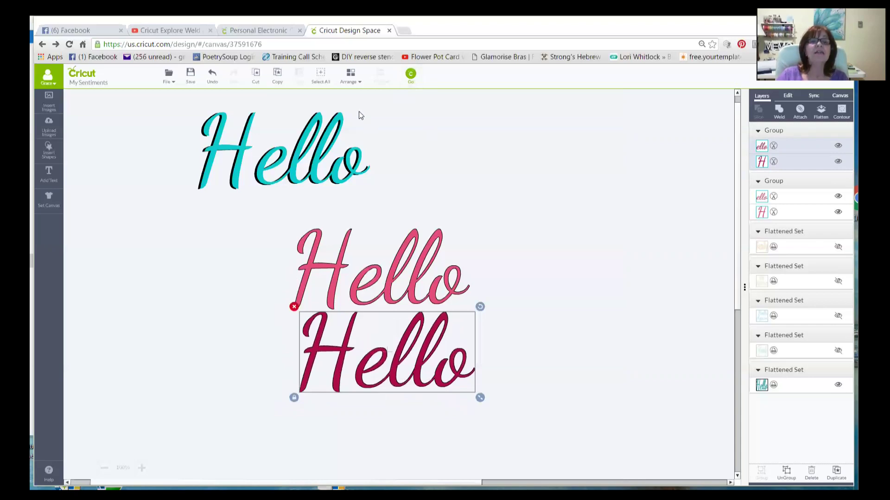
pyautogui.click(353, 82)
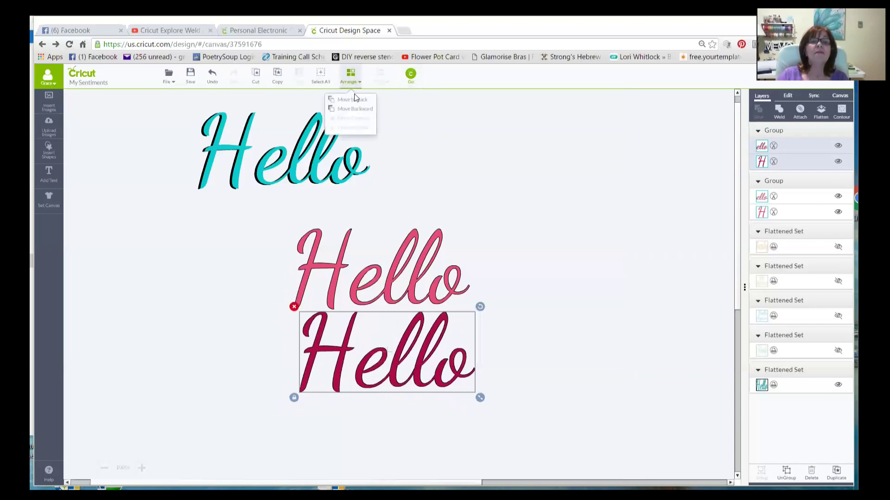
pyautogui.click(354, 100)
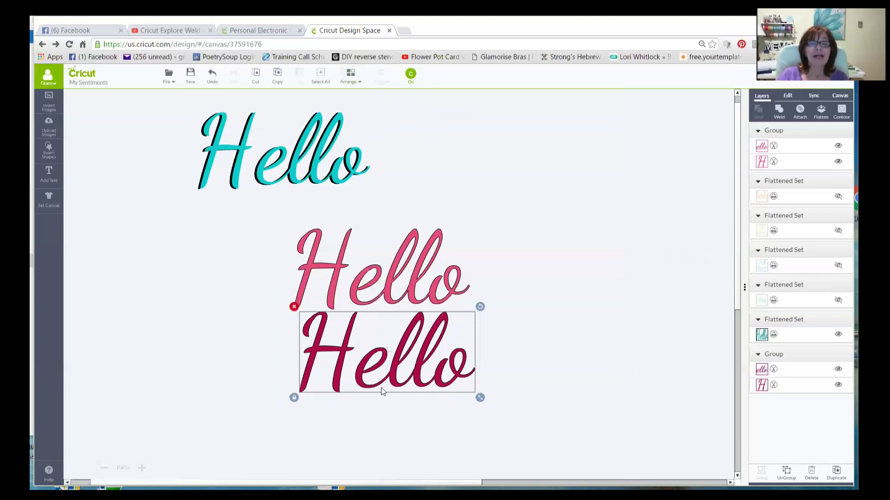
pyautogui.moveTo(381, 388); pyautogui.dragTo(375, 304)
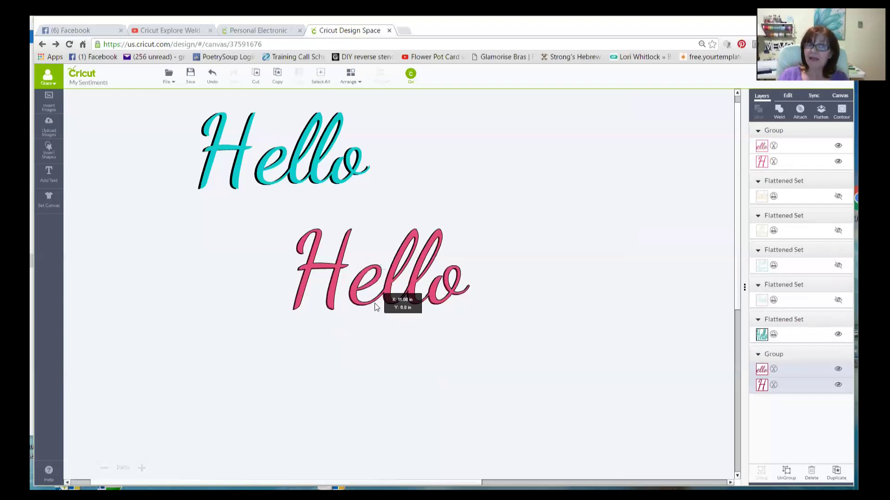
pyautogui.moveTo(376, 305)
pyautogui.mouseDown()
pyautogui.moveTo(366, 314)
pyautogui.moveTo(362, 306)
pyautogui.moveTo(373, 294)
pyautogui.moveTo(392, 317)
pyautogui.moveTo(361, 302)
pyautogui.moveTo(362, 288)
pyautogui.moveTo(386, 307)
pyautogui.mouseUp()
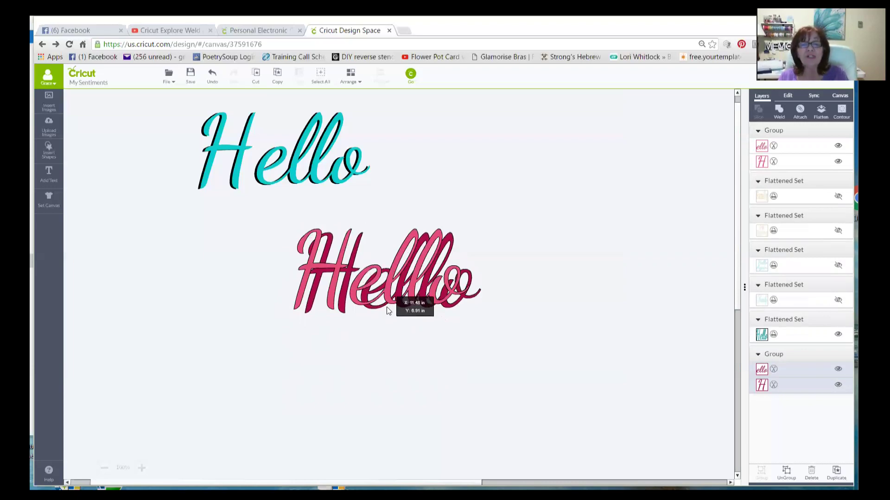
pyautogui.moveTo(387, 307)
pyautogui.mouseDown()
pyautogui.moveTo(375, 312)
pyautogui.moveTo(368, 303)
pyautogui.moveTo(377, 301)
pyautogui.mouseUp()
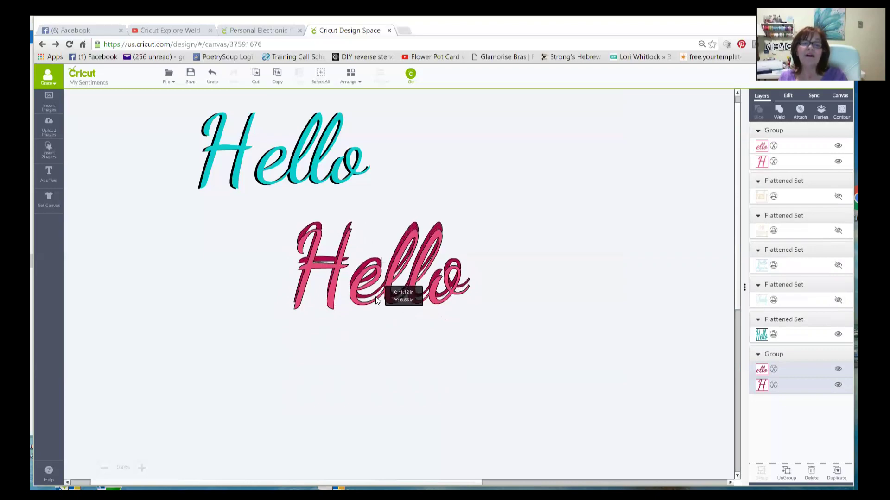
# Nudge the shadowed pink Hello a few hundredths of an inch to sit below-right of the teal Hello
pyautogui.moveTo(376, 301)
pyautogui.mouseDown()
pyautogui.moveTo(370, 305)
pyautogui.moveTo(380, 307)
pyautogui.mouseUp()
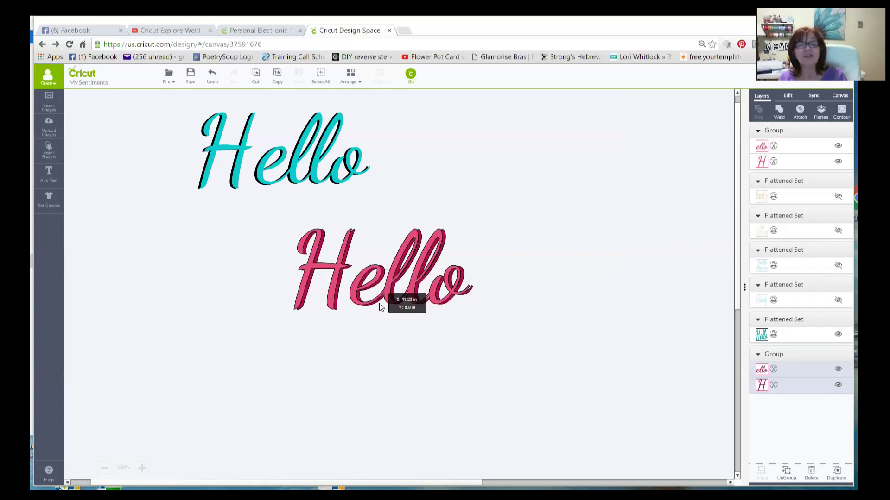
pyautogui.moveTo(379, 303); pyautogui.dragTo(379, 305)
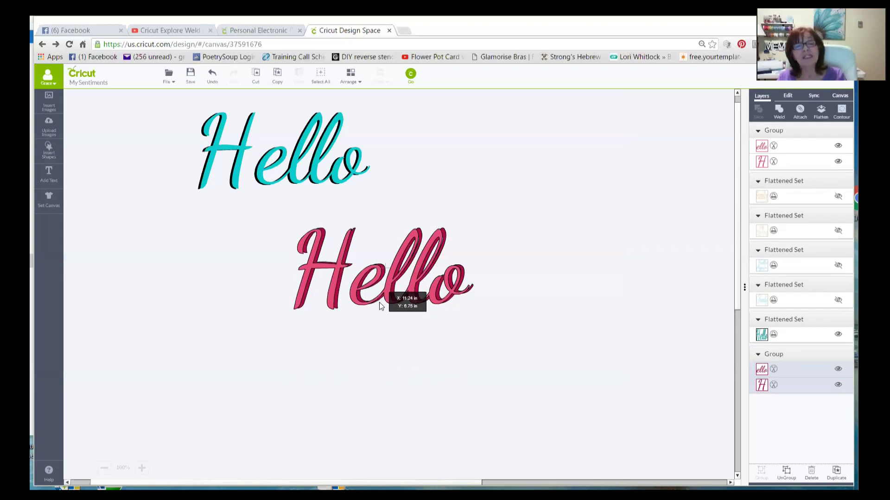
pyautogui.moveTo(379, 302)
pyautogui.mouseDown()
pyautogui.moveTo(376, 309)
pyautogui.moveTo(379, 300)
pyautogui.mouseUp()
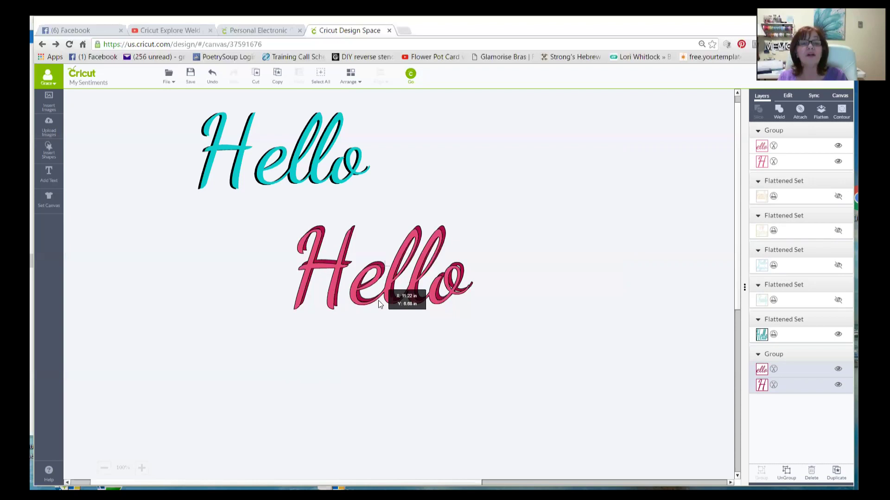
pyautogui.moveTo(379, 304); pyautogui.dragTo(379, 304)
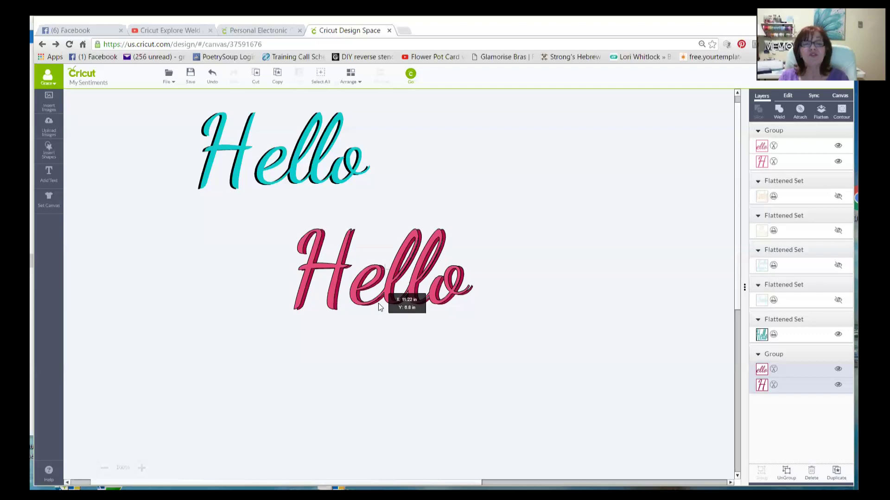
pyautogui.moveTo(379, 304); pyautogui.dragTo(378, 304)
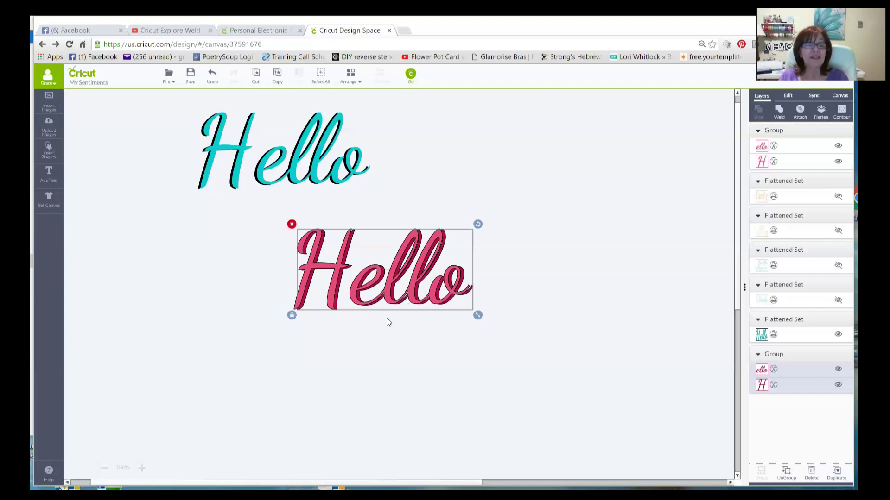
# Zoom the canvas to 125% and shift the pink Hello group slightly right
pyautogui.click(142, 468)
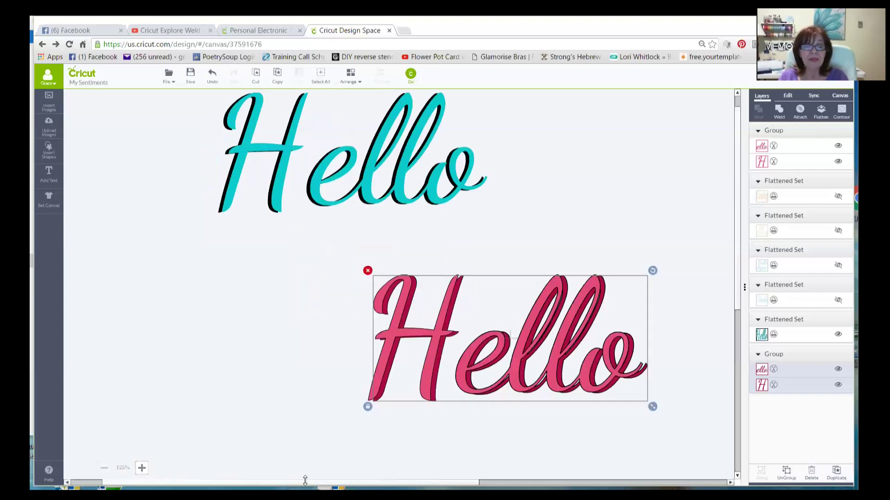
pyautogui.moveTo(305, 477); pyautogui.dragTo(325, 475)
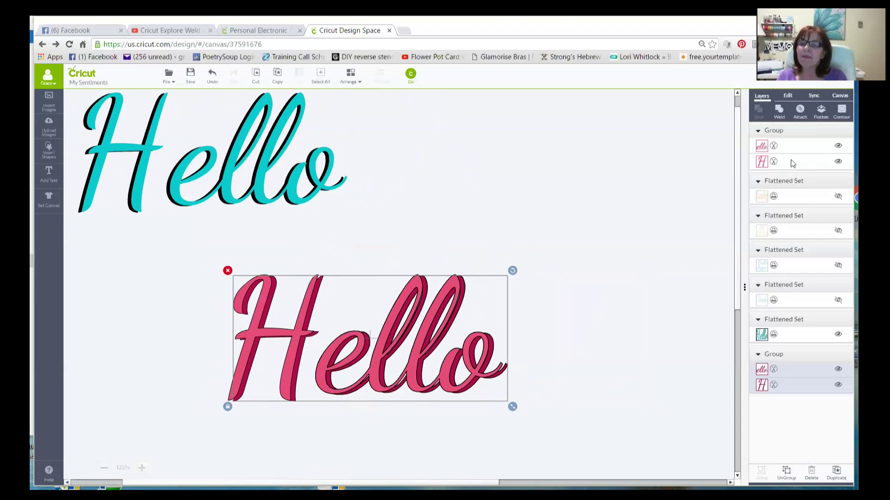
pyautogui.click(724, 198)
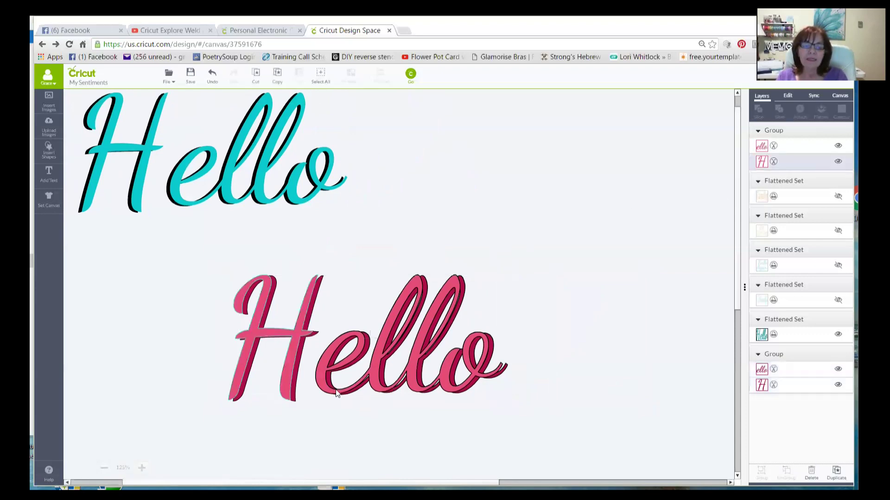
pyautogui.click(374, 378)
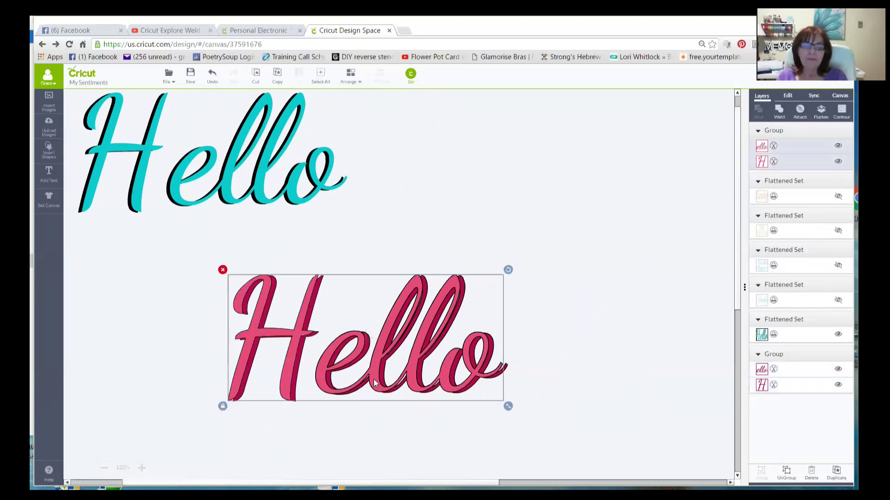
pyautogui.moveTo(373, 378); pyautogui.dragTo(375, 378)
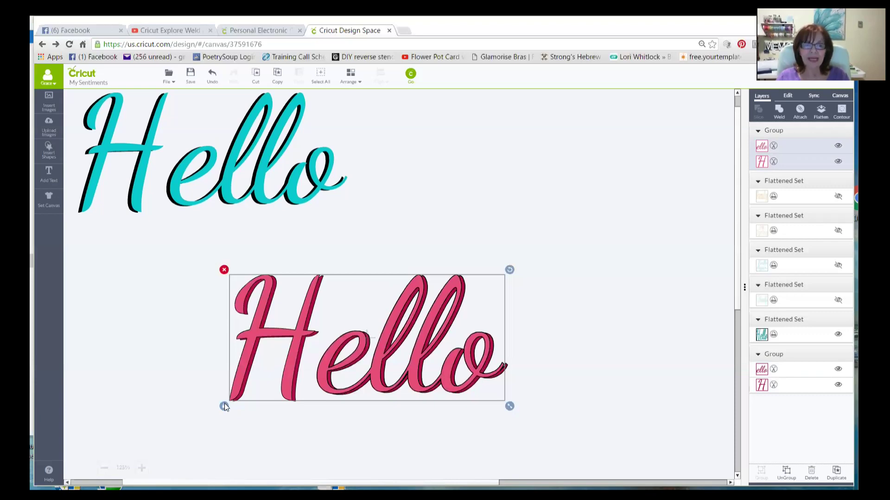
pyautogui.click(254, 419)
pyautogui.click(305, 373)
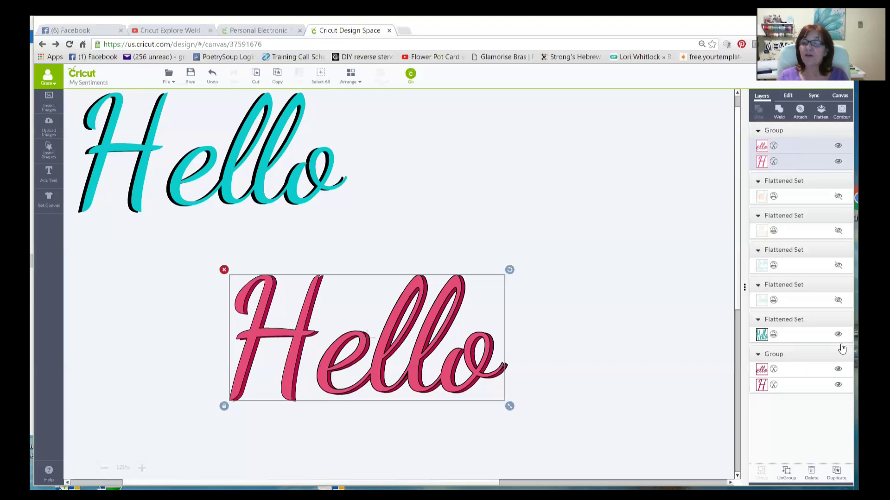
pyautogui.click(786, 356)
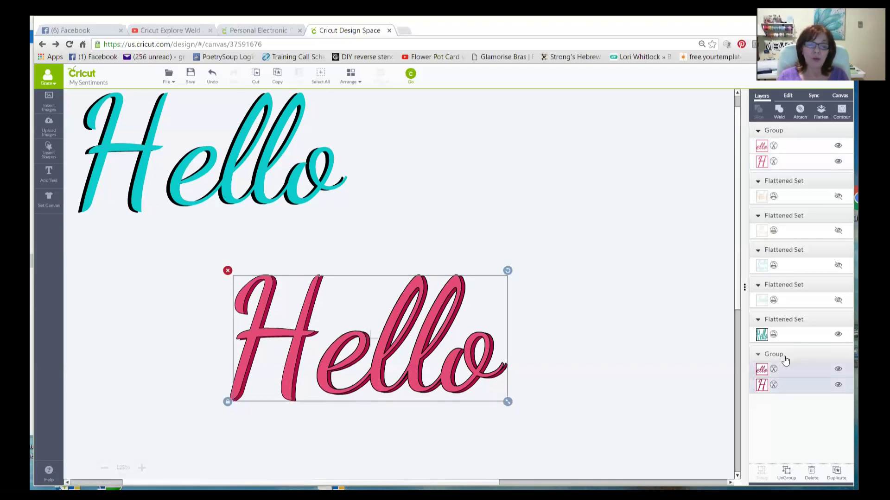
# Box-select the pink Hello with its crimson shadow and flatten them into one printable image
pyautogui.click(610, 322)
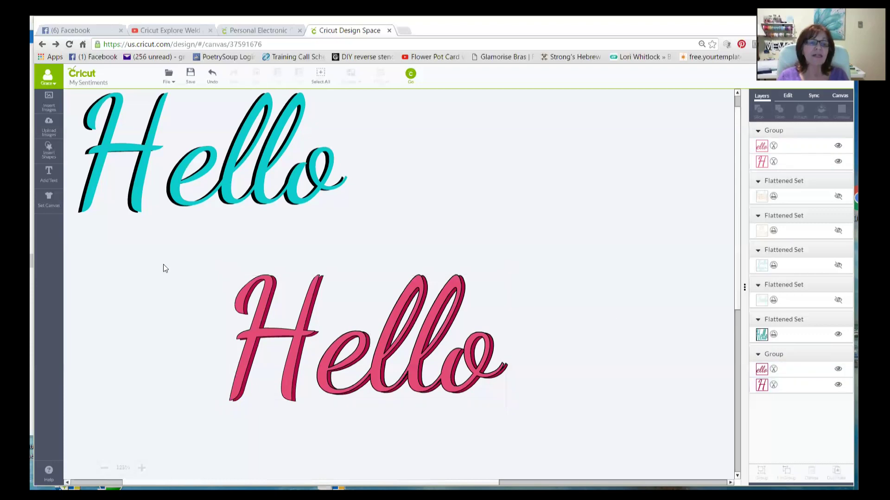
pyautogui.moveTo(208, 237); pyautogui.dragTo(523, 425)
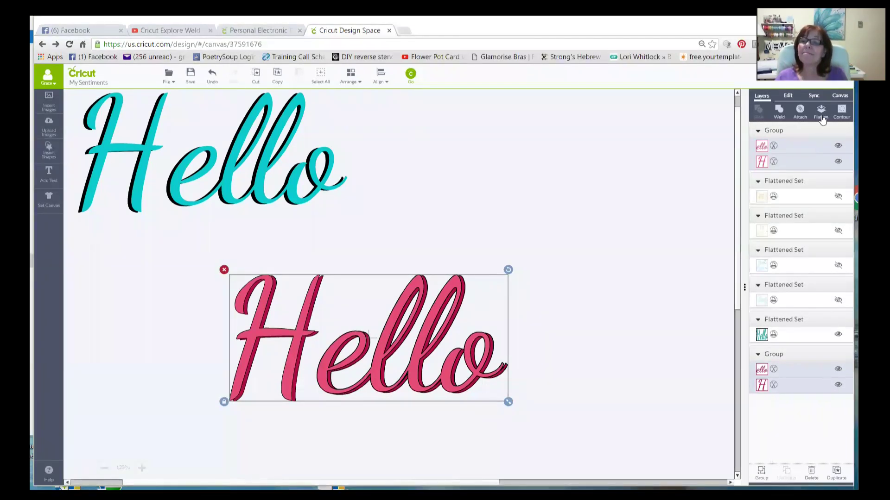
pyautogui.click(822, 119)
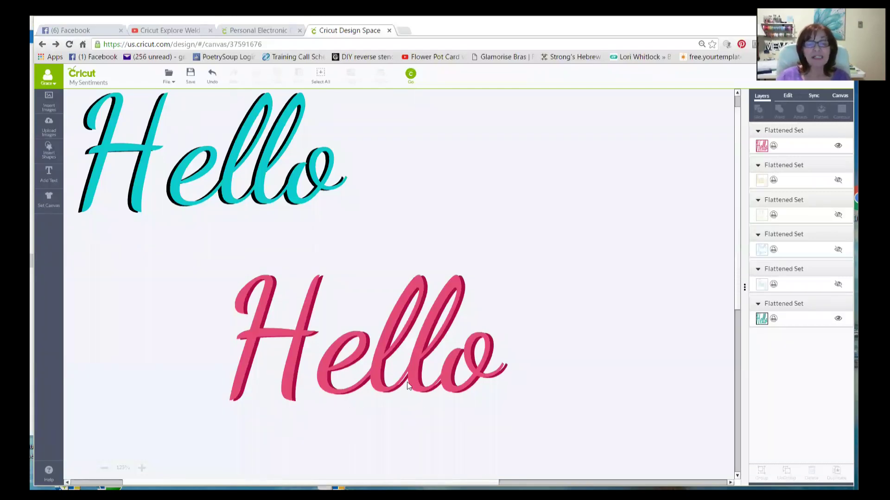
# Undo the flatten to separate the pink Hello and its shadow, then zoom to 150%
pyautogui.click(211, 82)
pyautogui.click(212, 82)
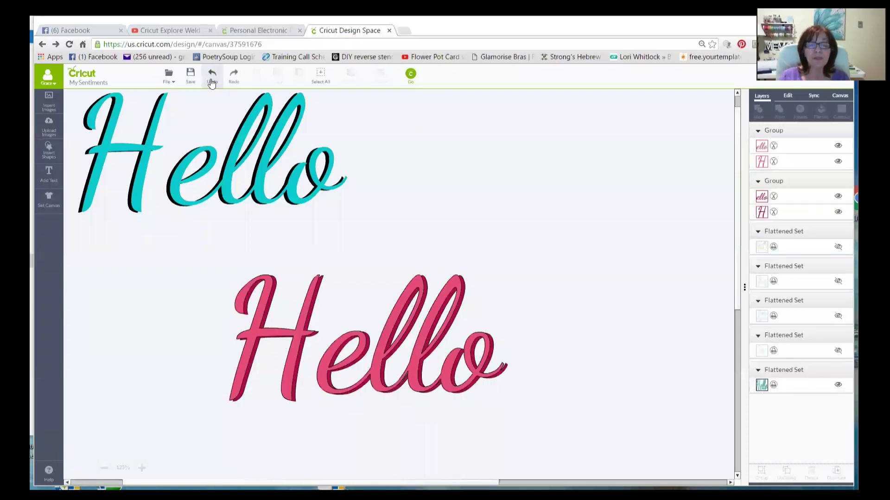
pyautogui.click(141, 469)
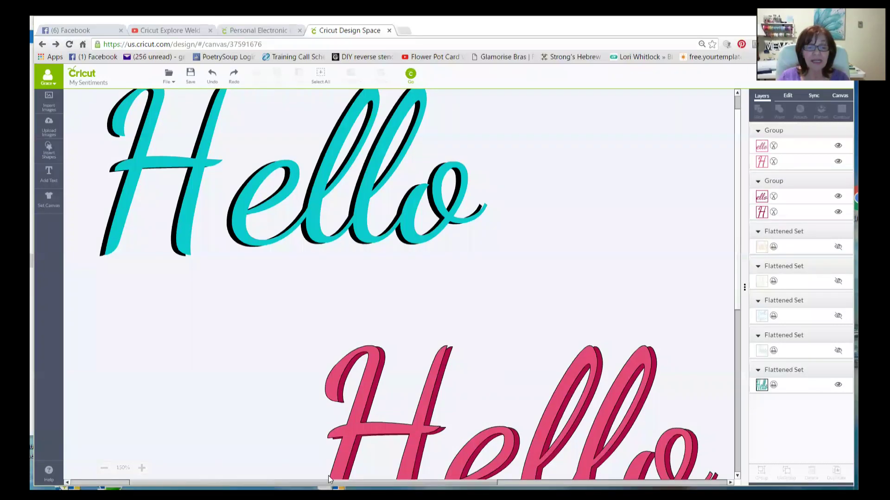
pyautogui.moveTo(329, 481); pyautogui.dragTo(459, 482)
pyautogui.scroll(-1, 564, 301)
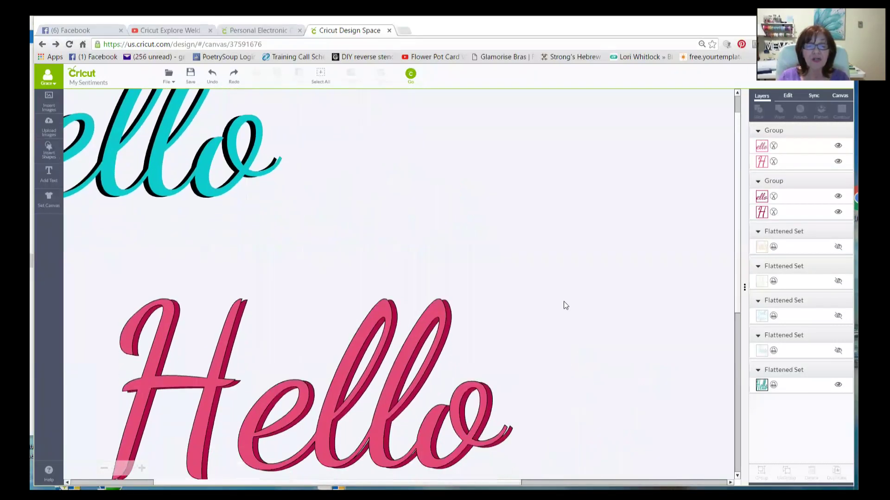
pyautogui.scroll(-2, 563, 301)
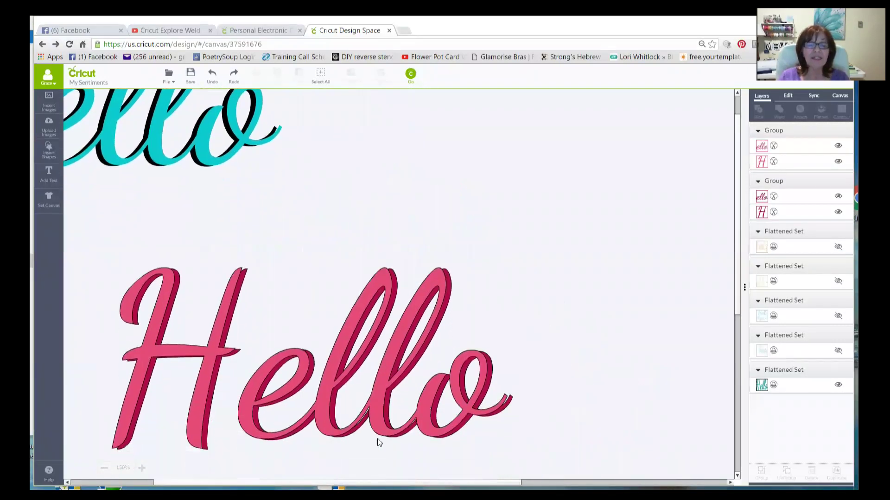
pyautogui.scroll(-1, 467, 328)
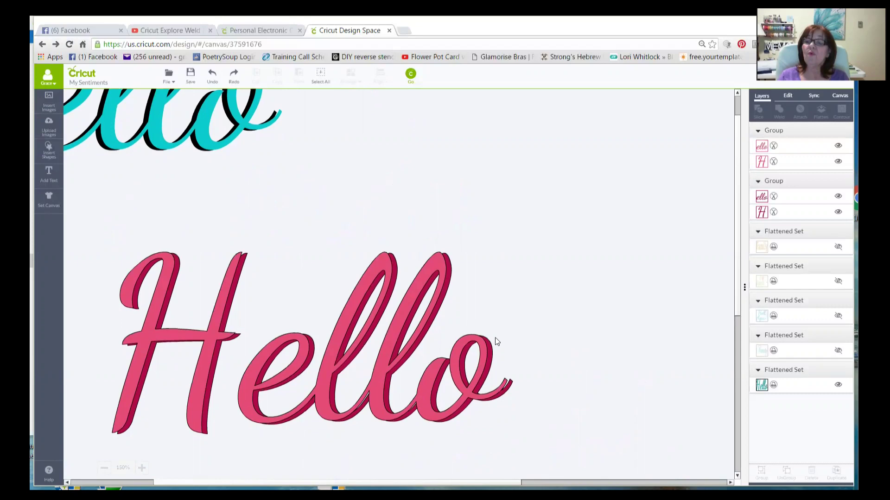
pyautogui.click(323, 386)
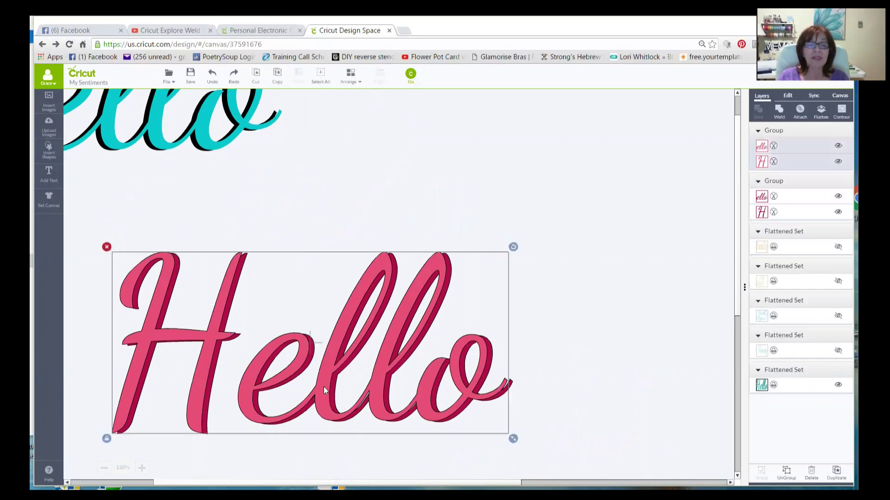
pyautogui.moveTo(323, 387); pyautogui.dragTo(325, 387)
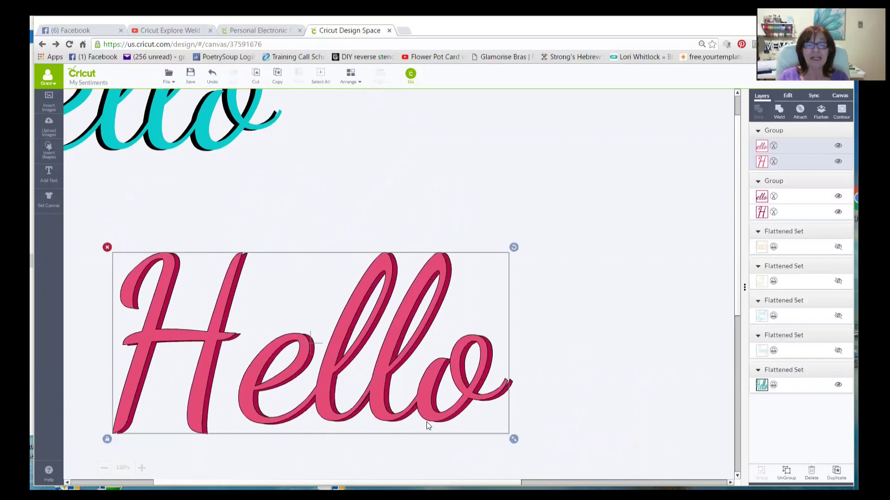
pyautogui.click(634, 227)
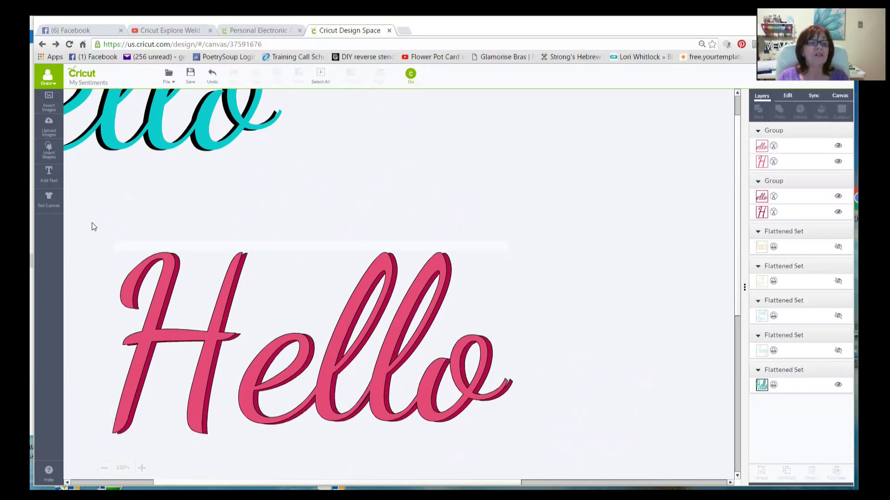
pyautogui.moveTo(92, 223); pyautogui.dragTo(546, 456)
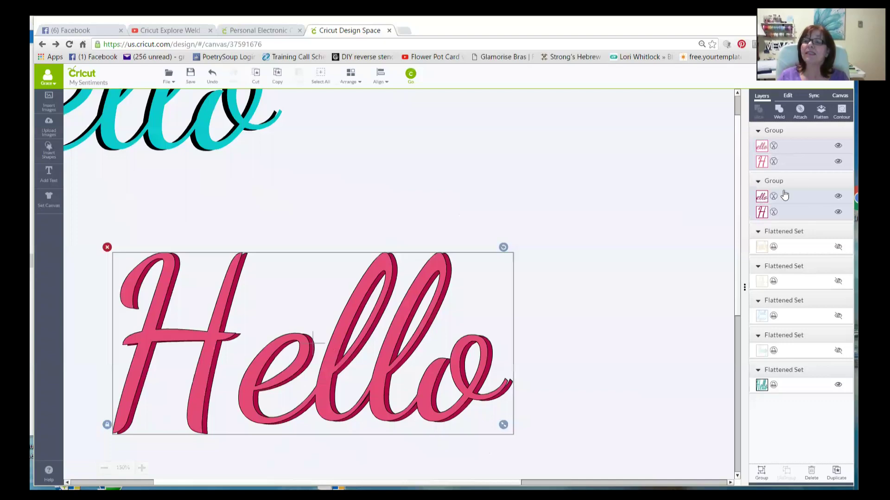
# Flatten the pink Hello and nudge it slightly right
pyautogui.click(823, 111)
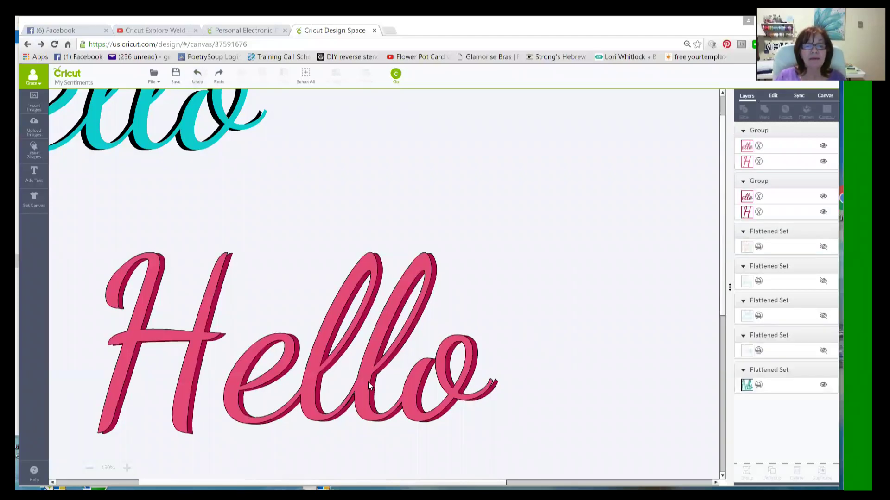
pyautogui.moveTo(368, 382); pyautogui.dragTo(371, 379)
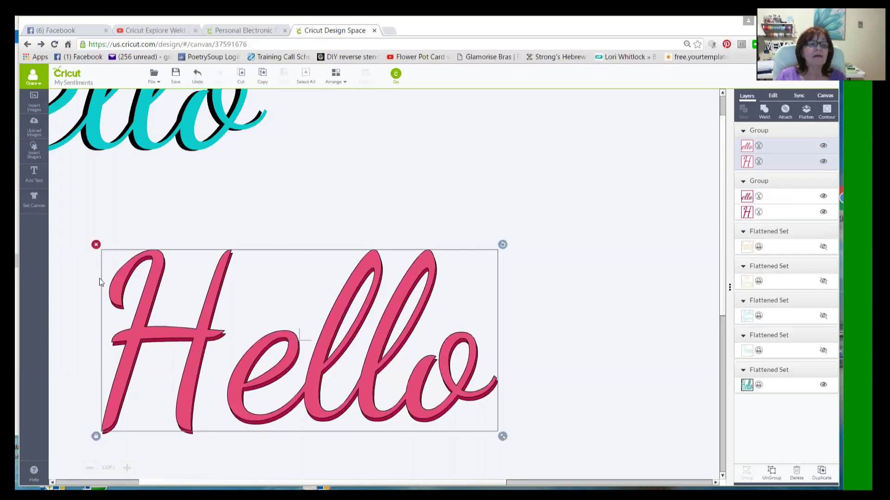
pyautogui.click(451, 169)
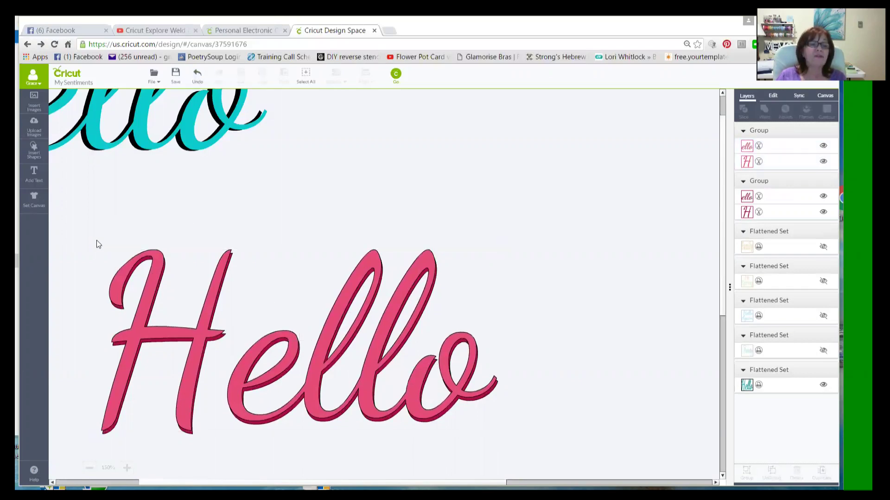
# Select both pink Hello groups in the Layers panel, flatten them into one set, and reposition it
pyautogui.moveTo(105, 218); pyautogui.dragTo(520, 459)
pyautogui.moveTo(105, 223); pyautogui.dragTo(536, 449)
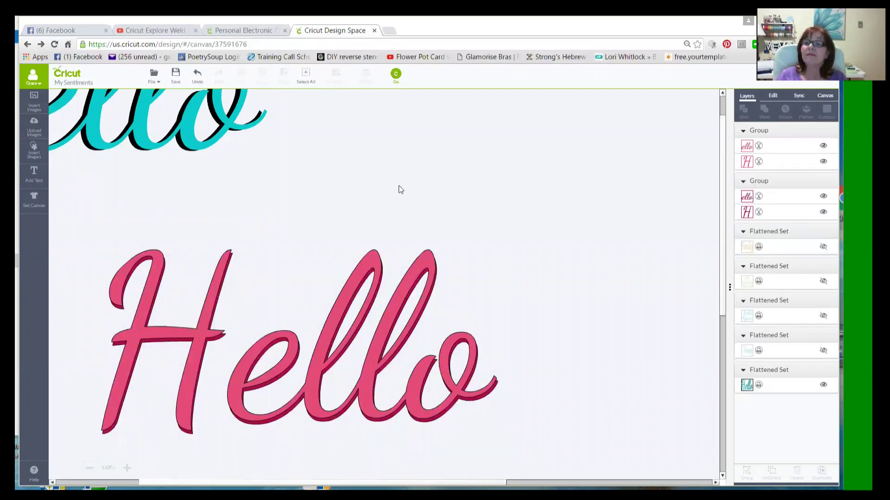
pyautogui.click(750, 134)
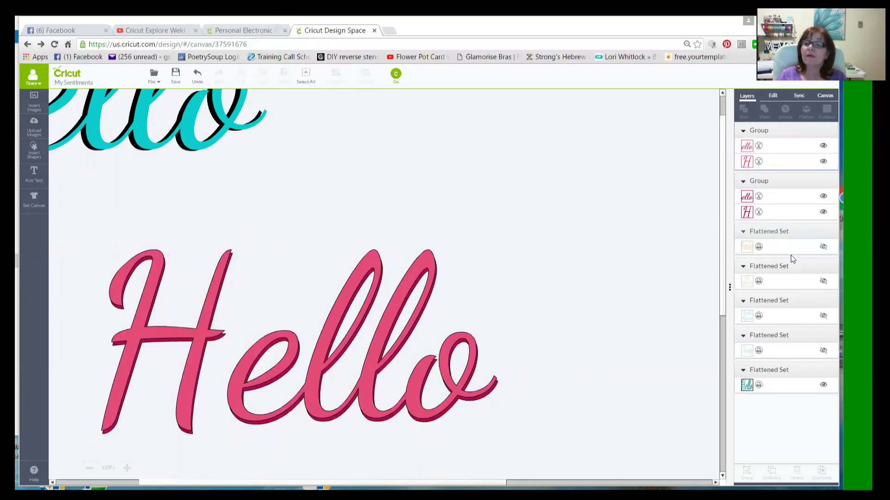
pyautogui.click(783, 186)
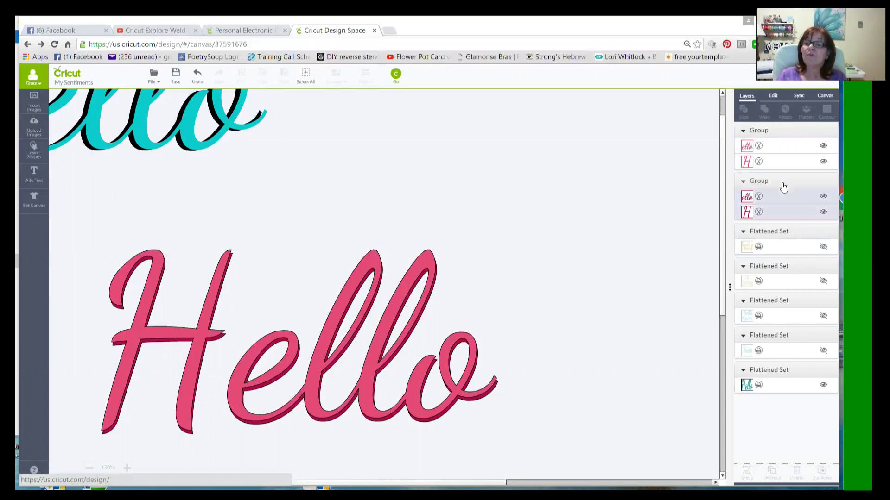
pyautogui.keyDown('shift'); pyautogui.click(782, 135); pyautogui.keyUp('shift')
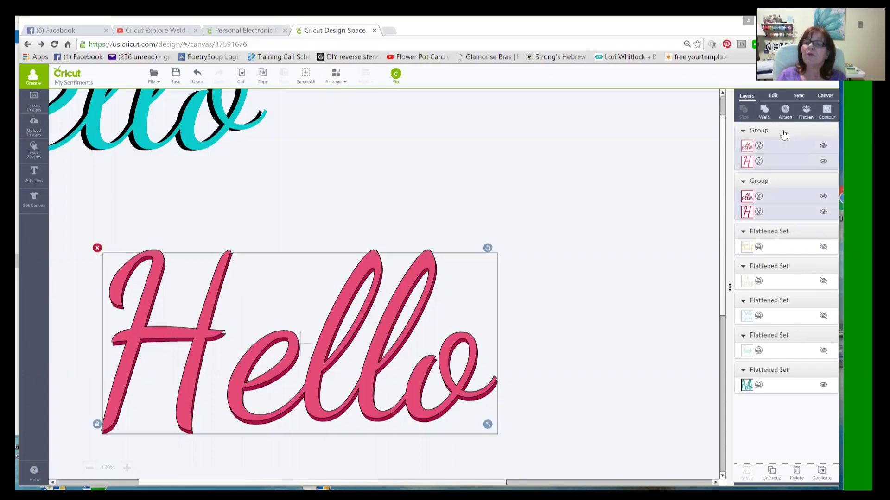
pyautogui.click(806, 113)
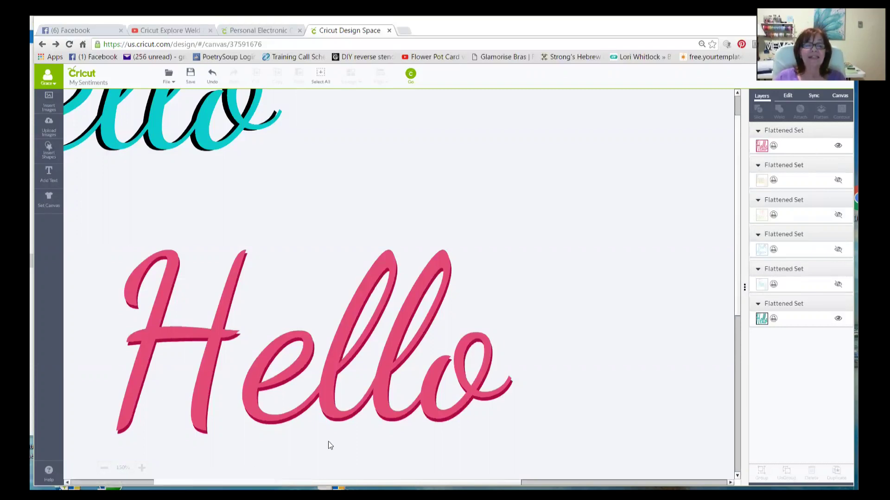
pyautogui.moveTo(282, 351); pyautogui.dragTo(303, 343)
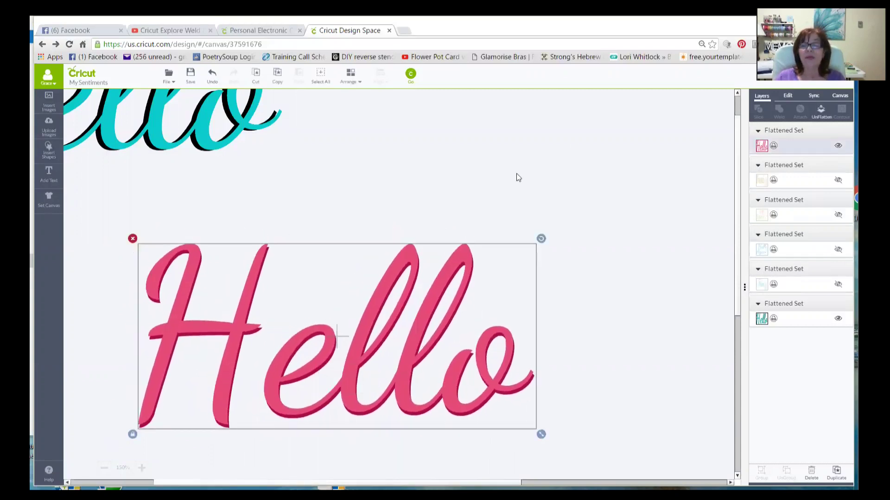
# Hide the teal Hello, preview the flattened pink Hello on the print-then-cut mat, and return to the canvas
pyautogui.click(838, 320)
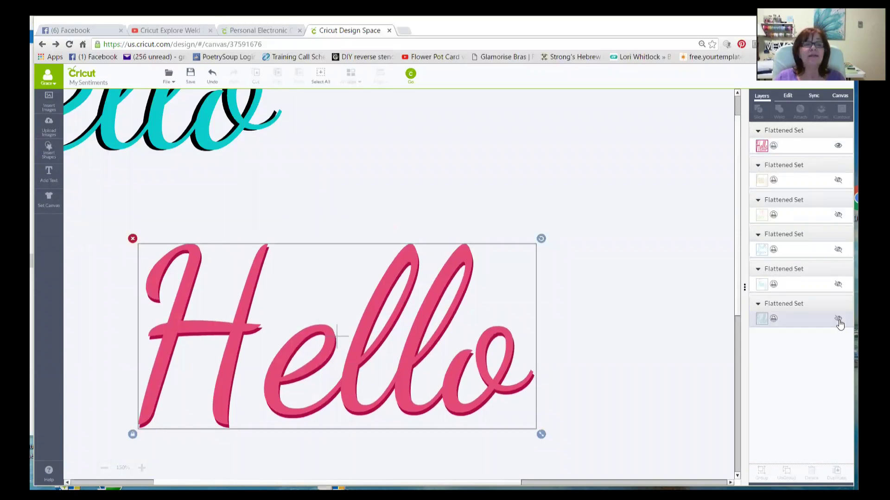
pyautogui.click(410, 75)
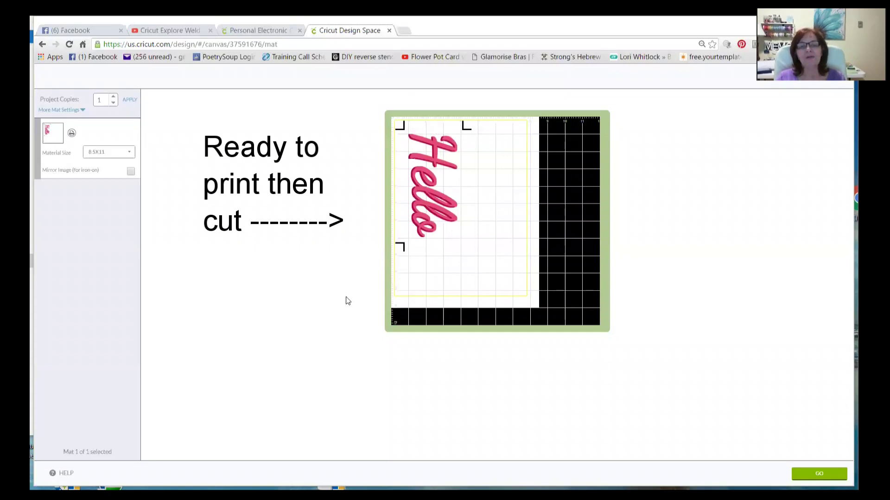
pyautogui.click(43, 44)
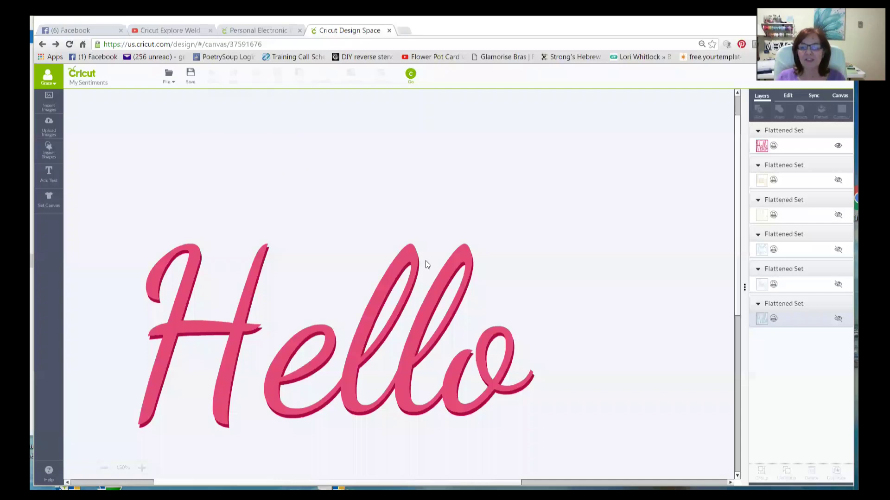
# Zoom out to 100% and unhide the teal Hello, Hello Again, I ♥ Spring and Family layers
pyautogui.click(104, 469)
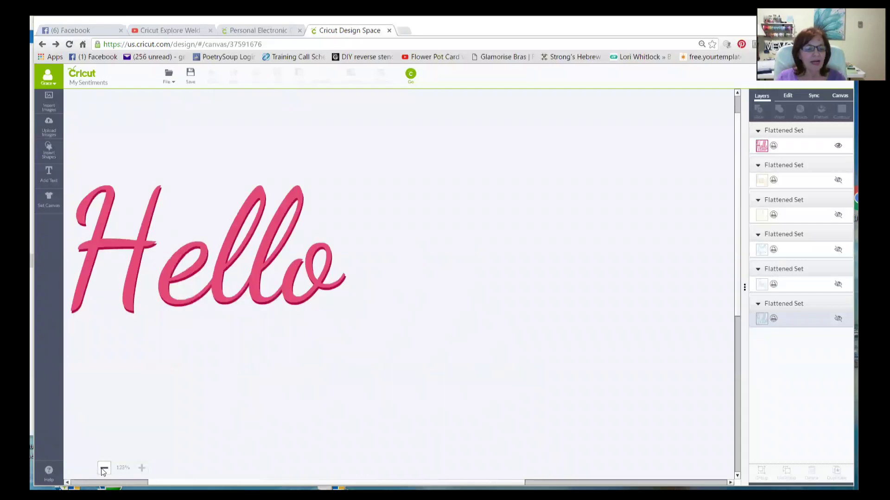
pyautogui.click(104, 469)
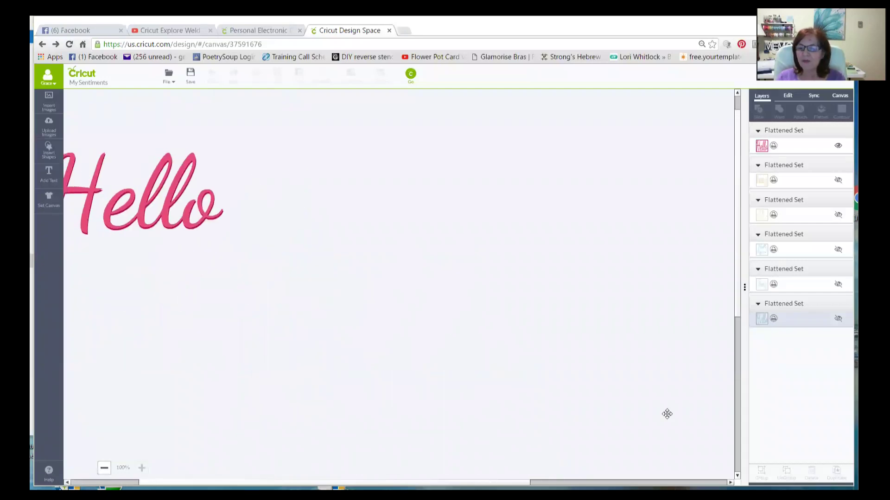
pyautogui.click(838, 319)
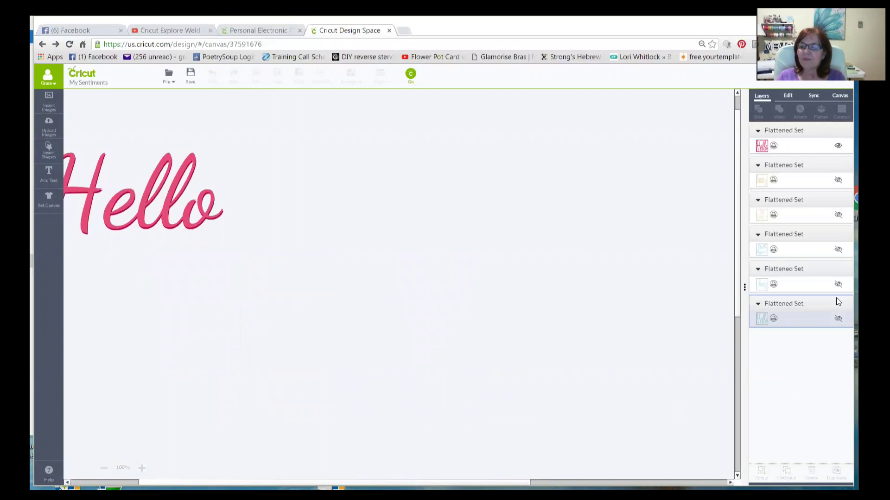
pyautogui.click(838, 284)
pyautogui.click(837, 250)
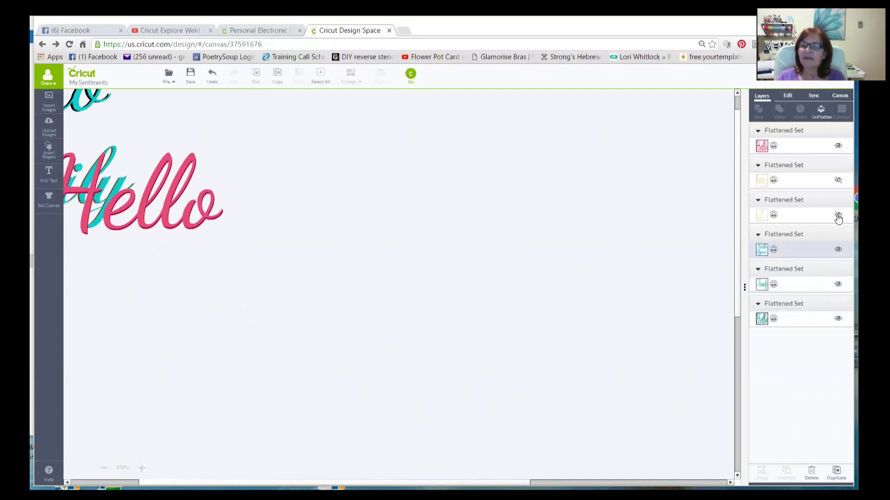
pyautogui.click(838, 214)
pyautogui.click(837, 180)
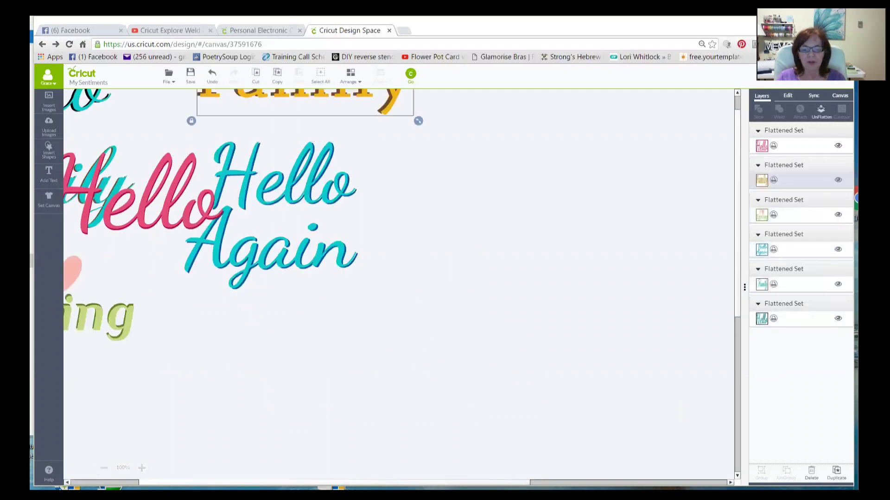
# Place the pink Hello below Hello Again, shift I ♥ Spring left, and nudge Hello Again up-right
pyautogui.moveTo(447, 482); pyautogui.dragTo(366, 482)
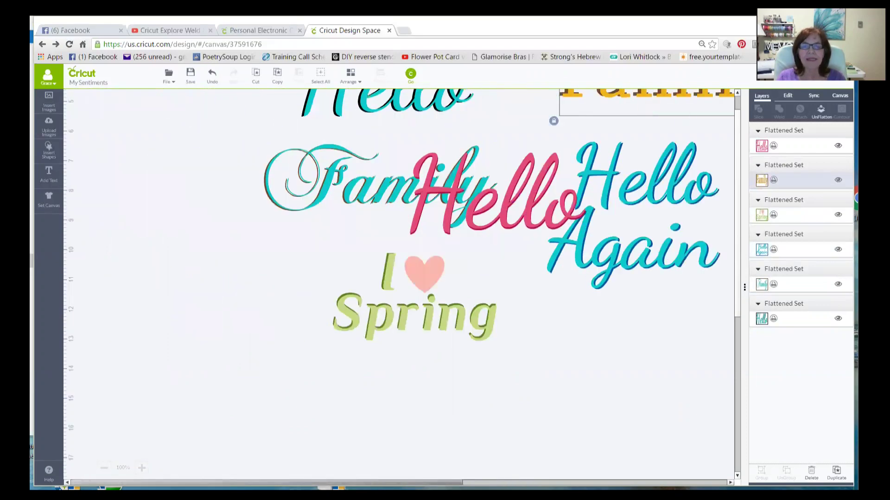
pyautogui.hscroll(2, 432, 444)
pyautogui.scroll(2, 432, 444)
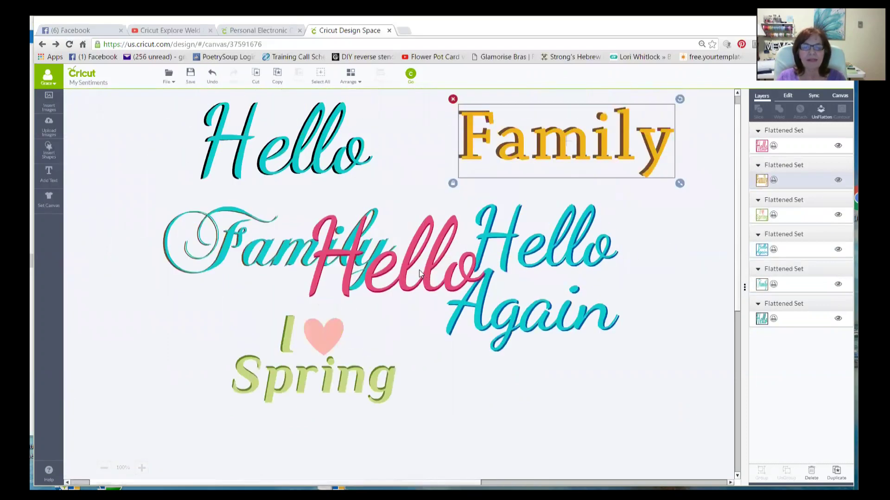
pyautogui.moveTo(419, 270); pyautogui.dragTo(524, 415)
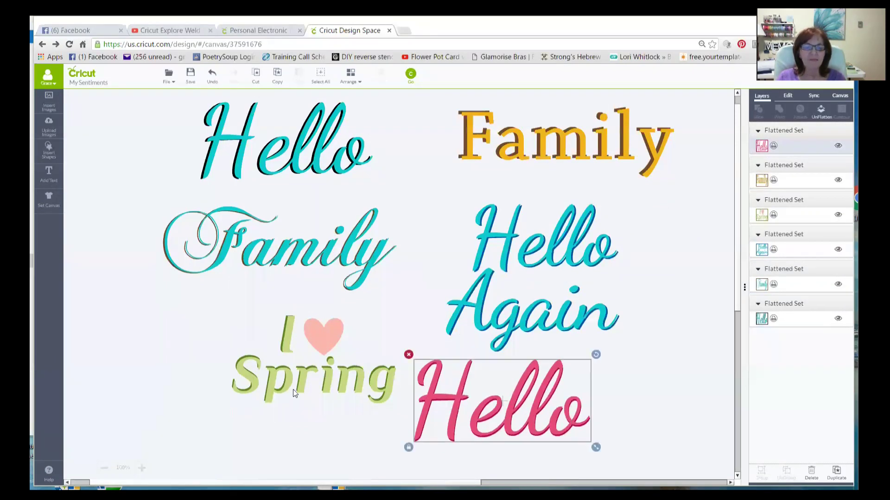
pyautogui.moveTo(294, 393); pyautogui.dragTo(261, 394)
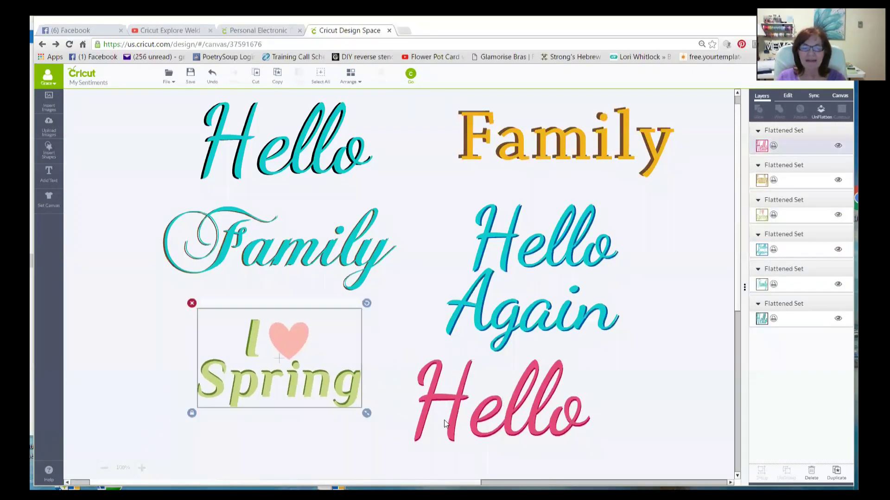
pyautogui.moveTo(443, 420); pyautogui.dragTo(430, 420)
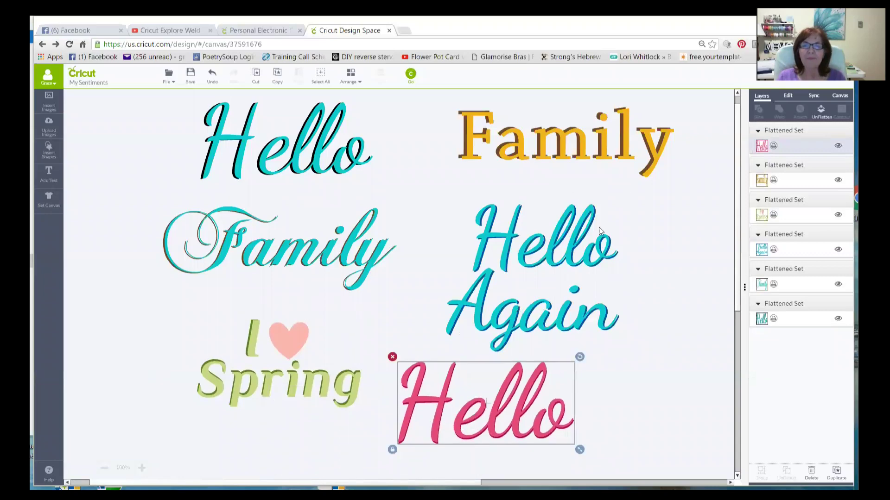
pyautogui.moveTo(556, 256); pyautogui.dragTo(560, 245)
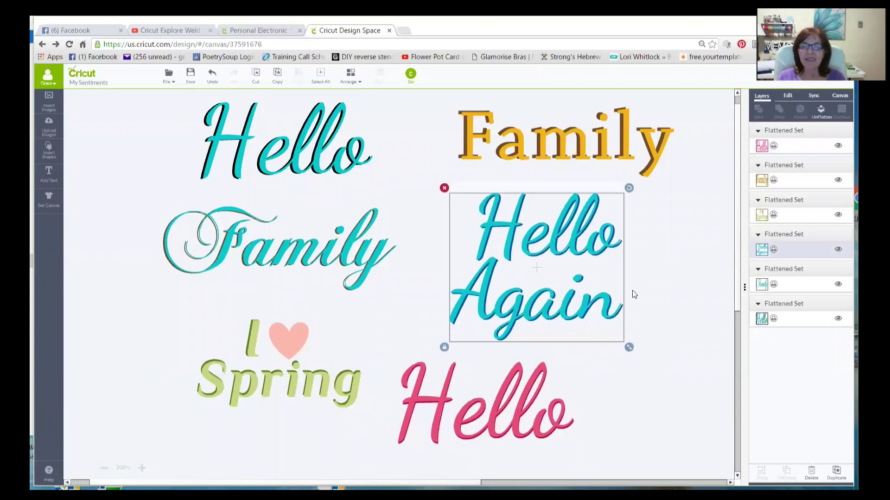
pyautogui.click(635, 295)
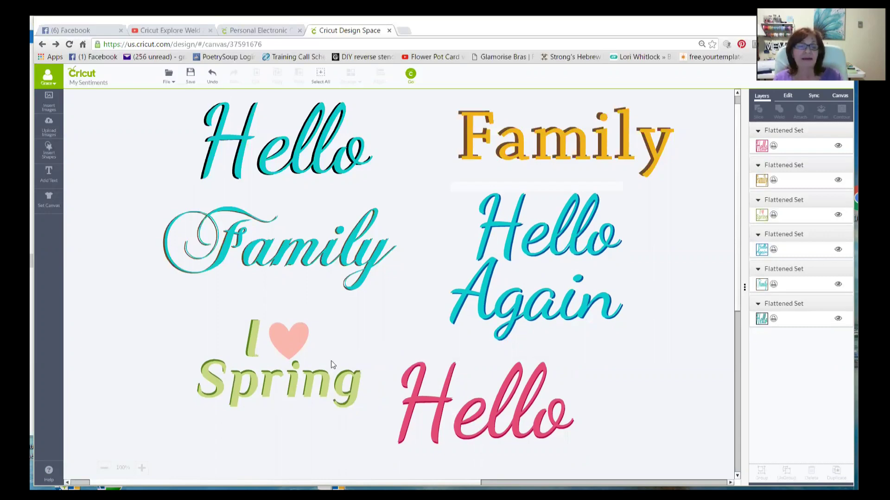
pyautogui.click(297, 346)
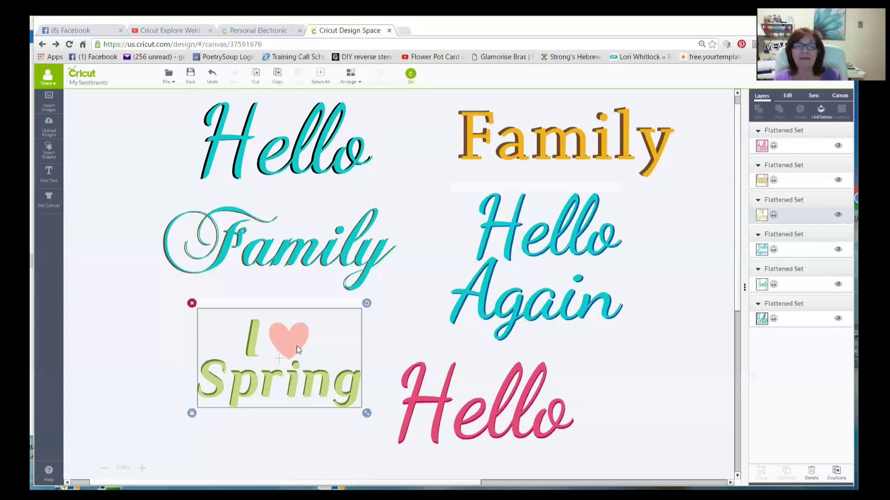
pyautogui.moveTo(367, 416)
pyautogui.mouseDown()
pyautogui.moveTo(414, 445)
pyautogui.moveTo(360, 412)
pyautogui.moveTo(366, 415)
pyautogui.mouseUp()
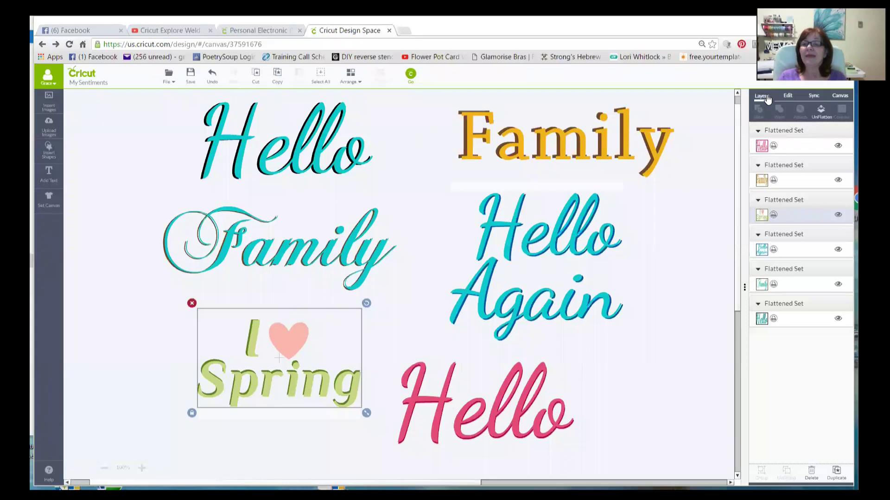
pyautogui.click(663, 198)
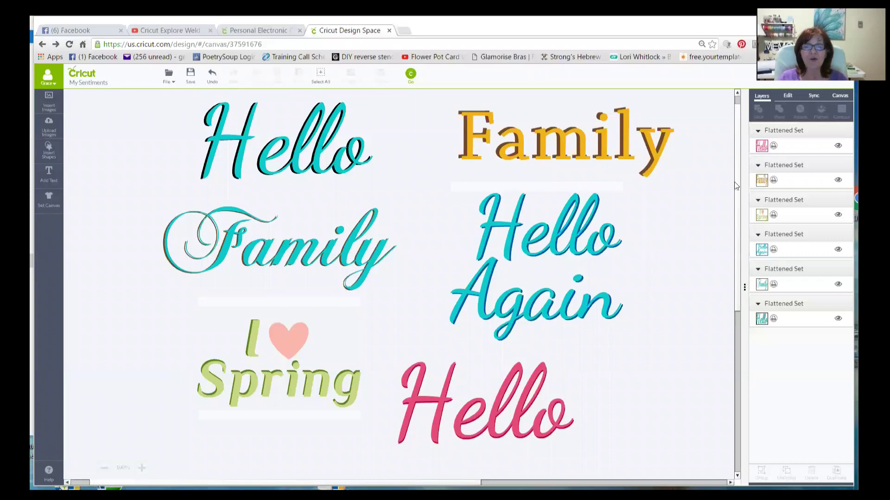
pyautogui.click(513, 408)
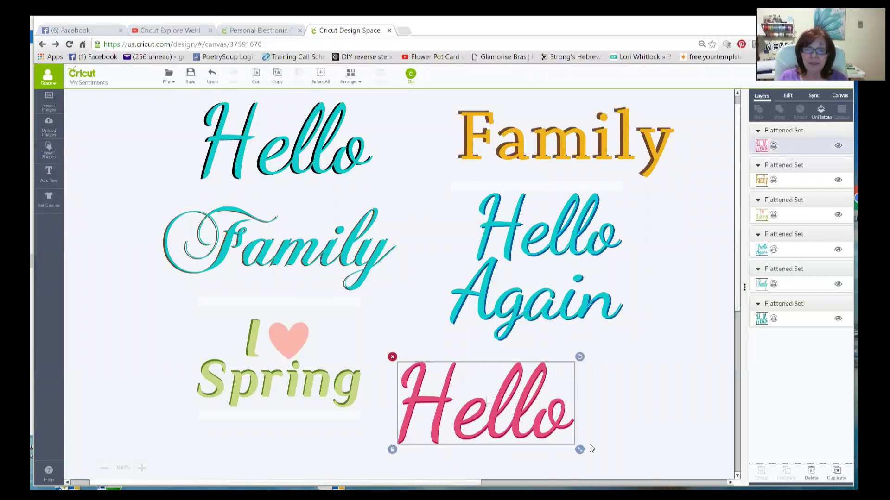
pyautogui.click(646, 347)
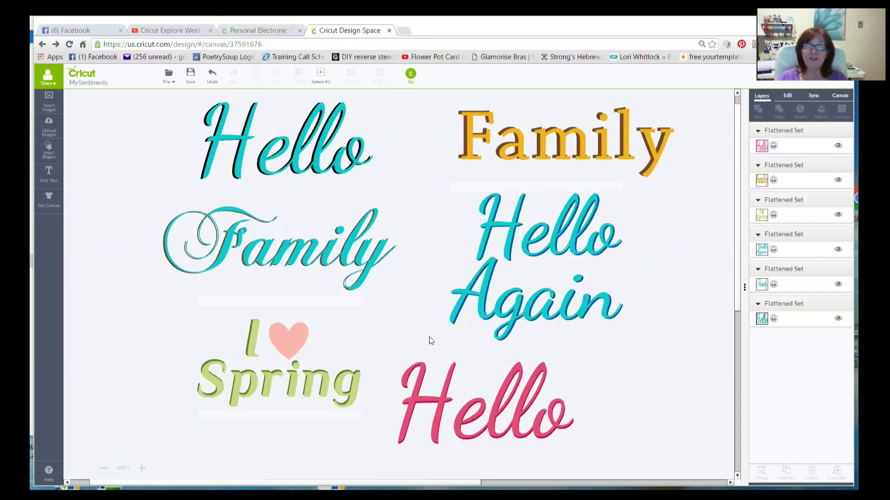